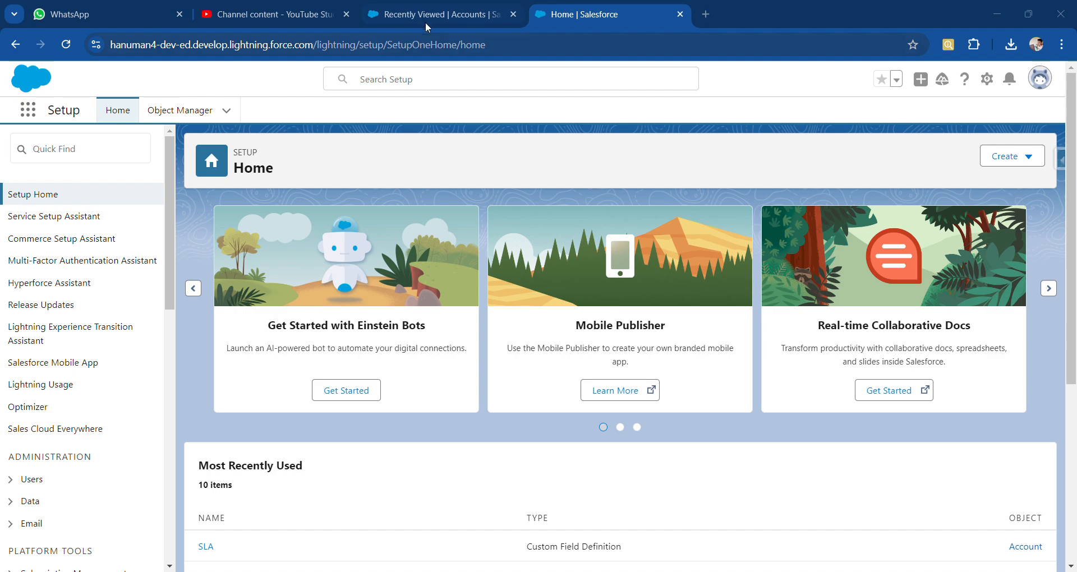
Open the PSPK account in the Banking Application and review its Rating and Account Status details.
{"action": "left_click", "coordinate": [424, 15]}
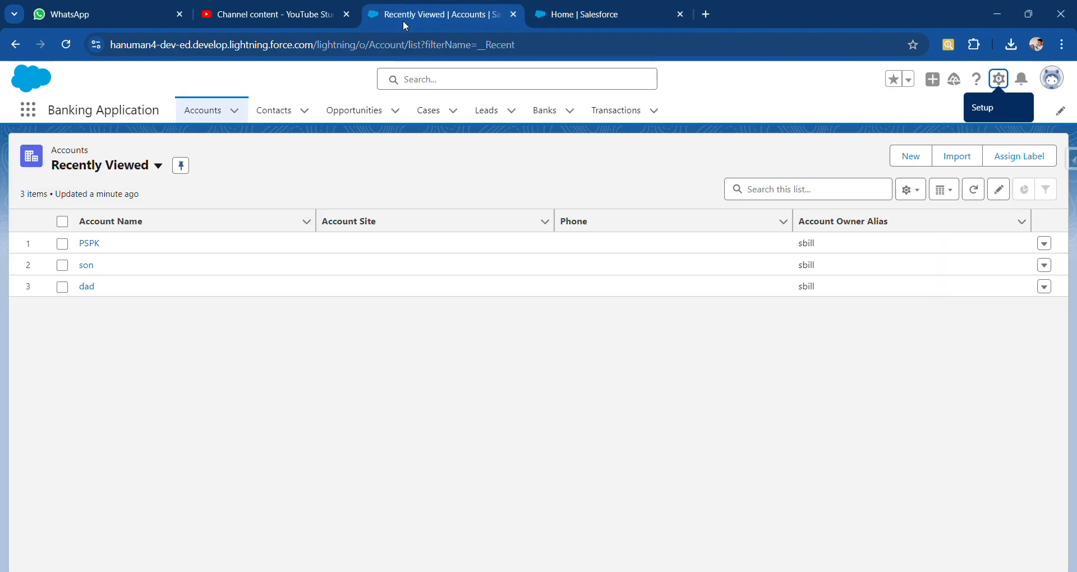
{"action": "left_click", "coordinate": [91, 243]}
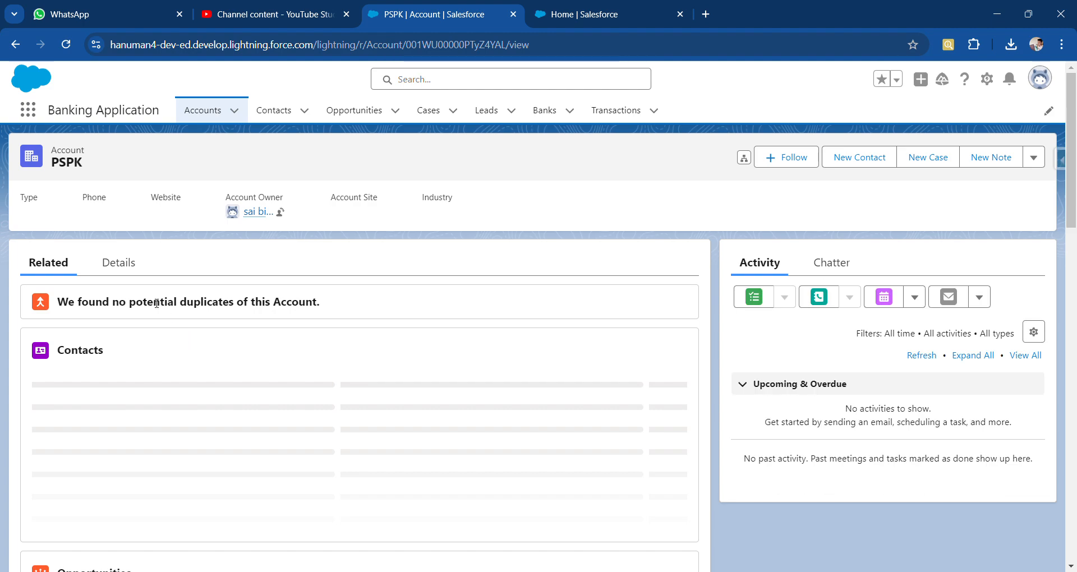
{"action": "left_click", "coordinate": [118, 262]}
{"action": "scroll", "coordinate": [260, 394], "scroll_direction": "down", "scroll_amount": 1}
{"action": "scroll", "coordinate": [259, 395], "scroll_direction": "down", "scroll_amount": 1}
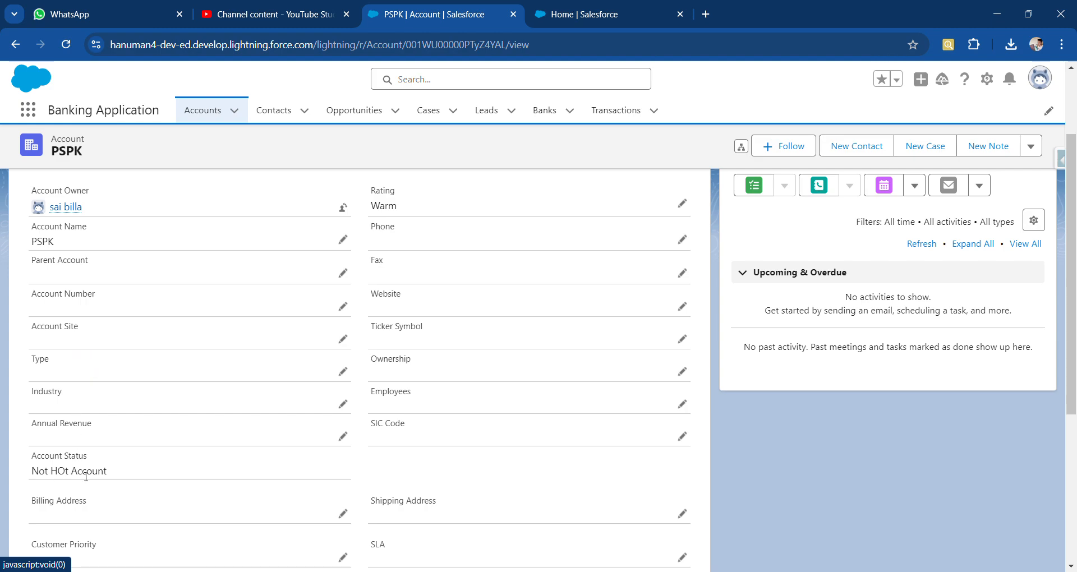
{"action": "scroll", "coordinate": [210, 378], "scroll_direction": "up", "scroll_amount": 1}
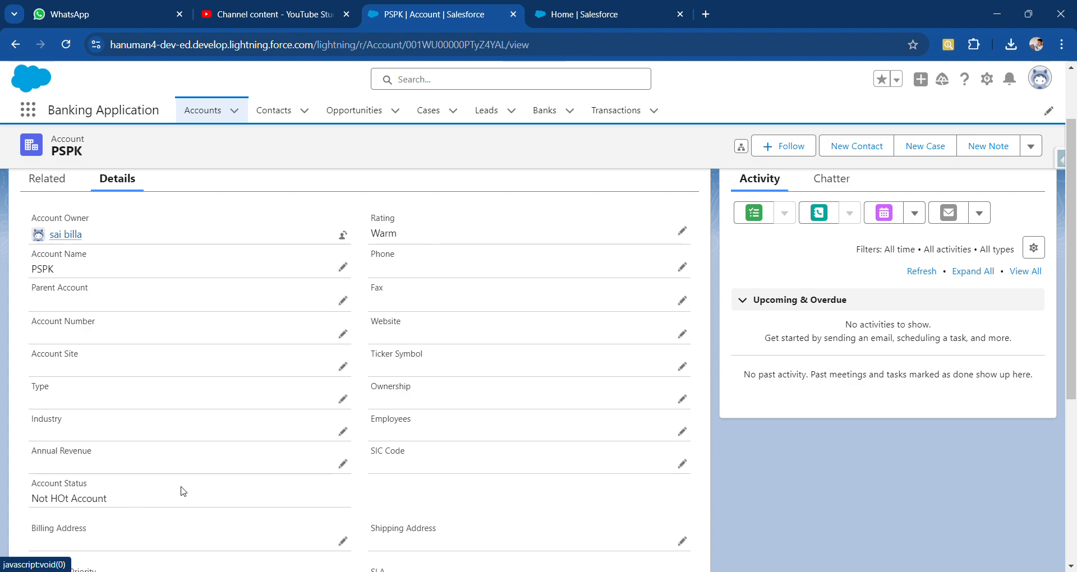
{"action": "scroll", "coordinate": [193, 476], "scroll_direction": "up", "scroll_amount": 2}
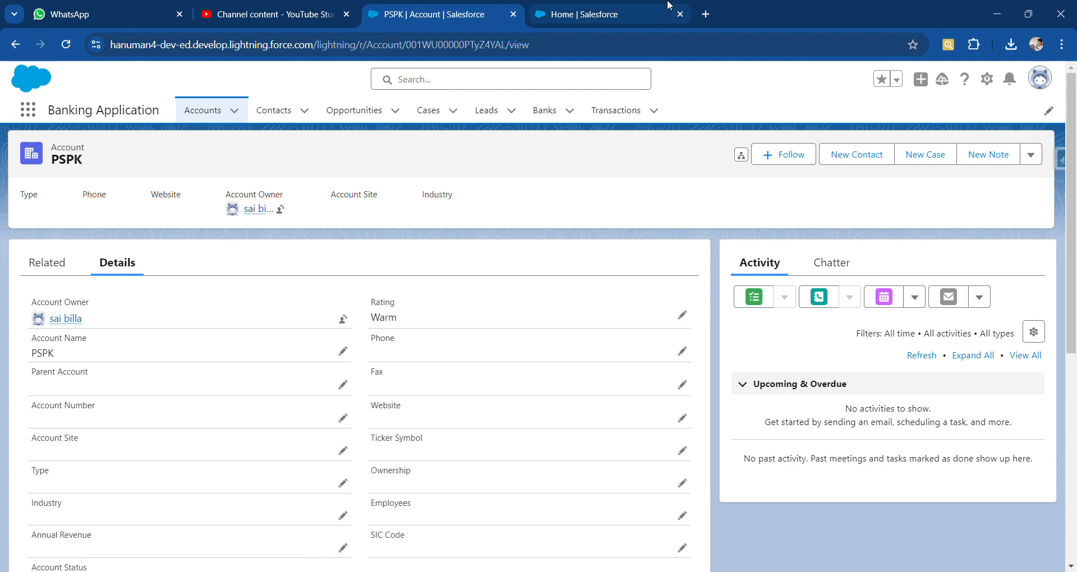
Open the Account object's Account Status field for editing in Setup and go to its formula.
{"action": "left_click", "coordinate": [661, 19]}
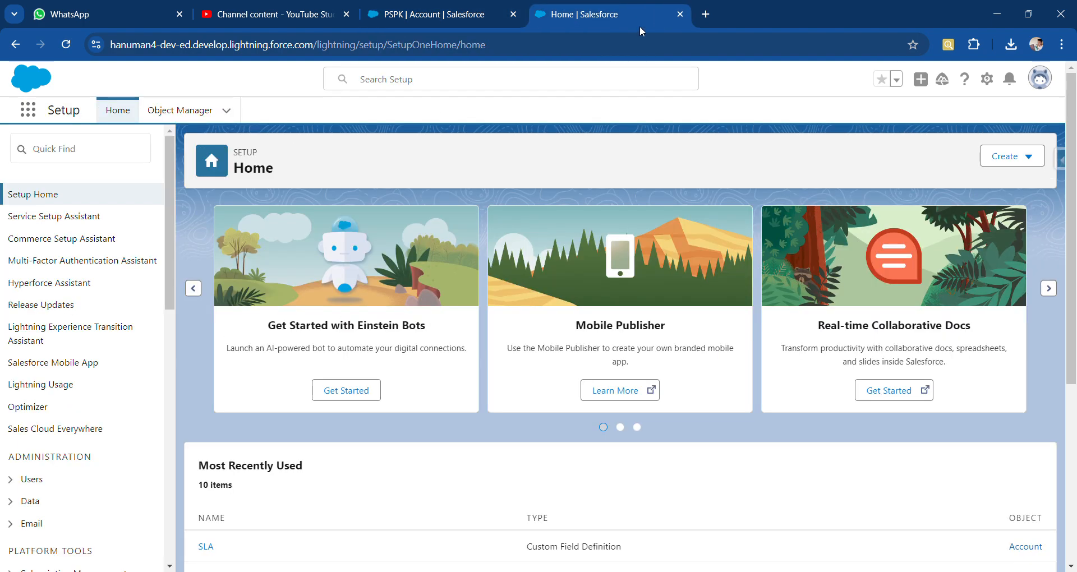
{"action": "left_click", "coordinate": [186, 111]}
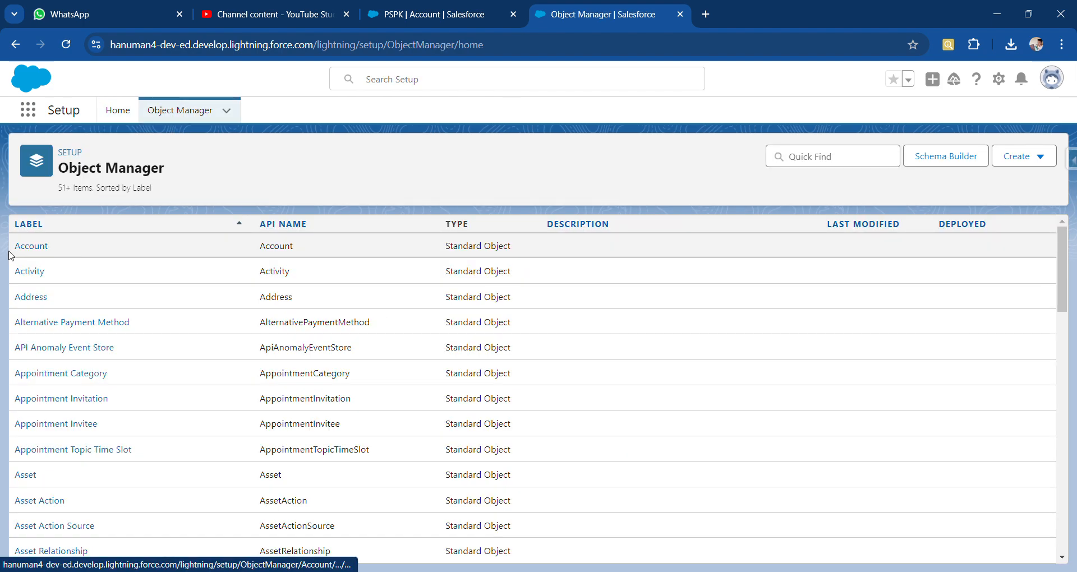
{"action": "left_click", "coordinate": [32, 247]}
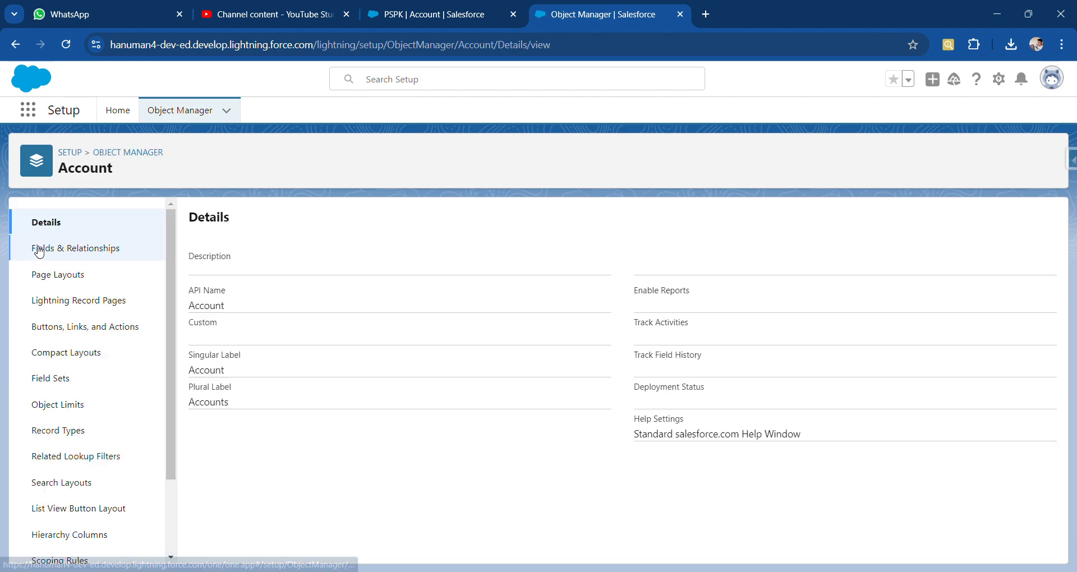
{"action": "left_click", "coordinate": [80, 254]}
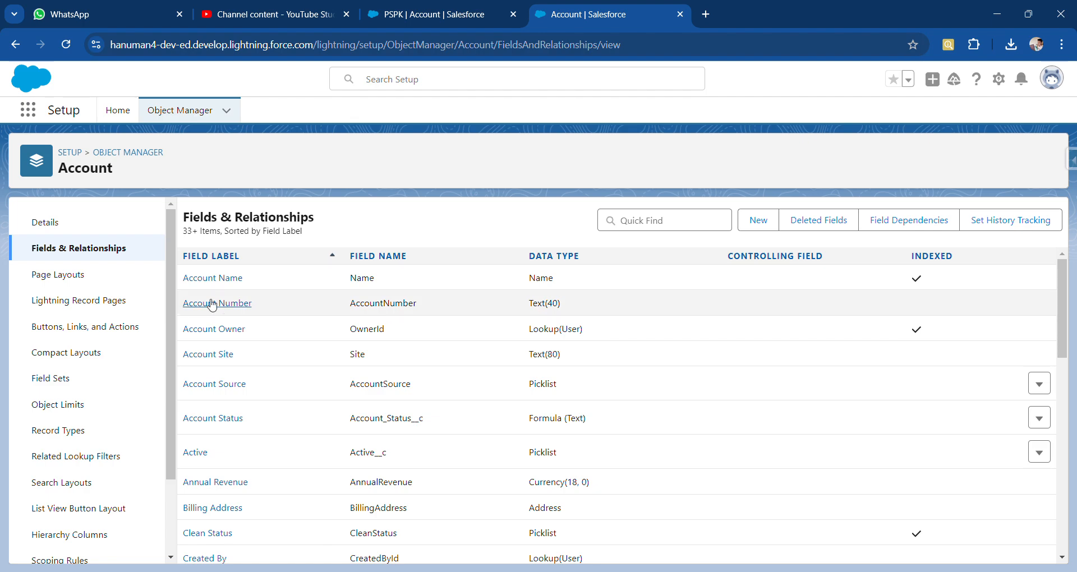
{"action": "left_click", "coordinate": [222, 420]}
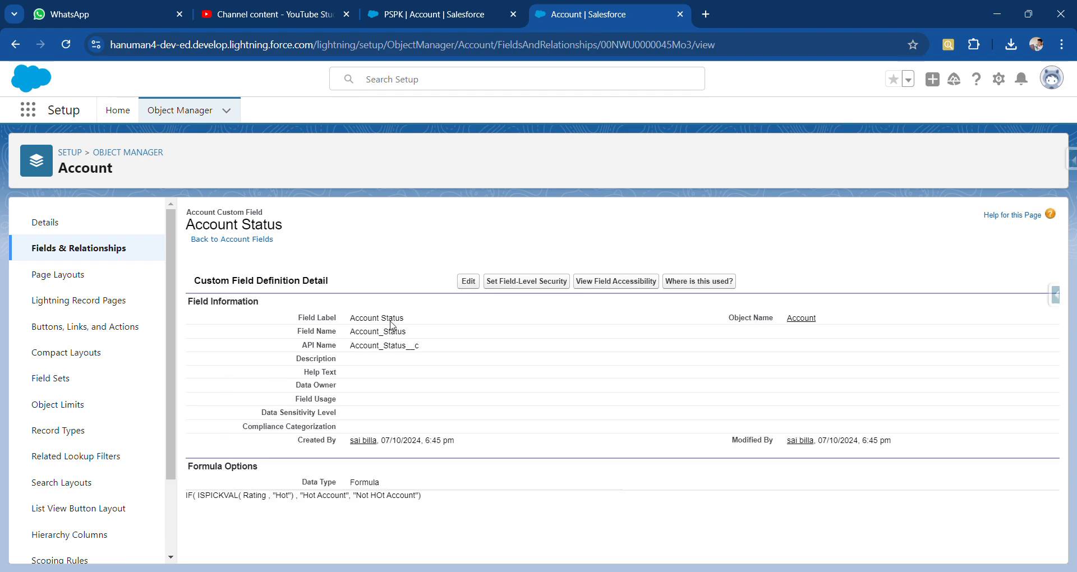
{"action": "left_click", "coordinate": [469, 281]}
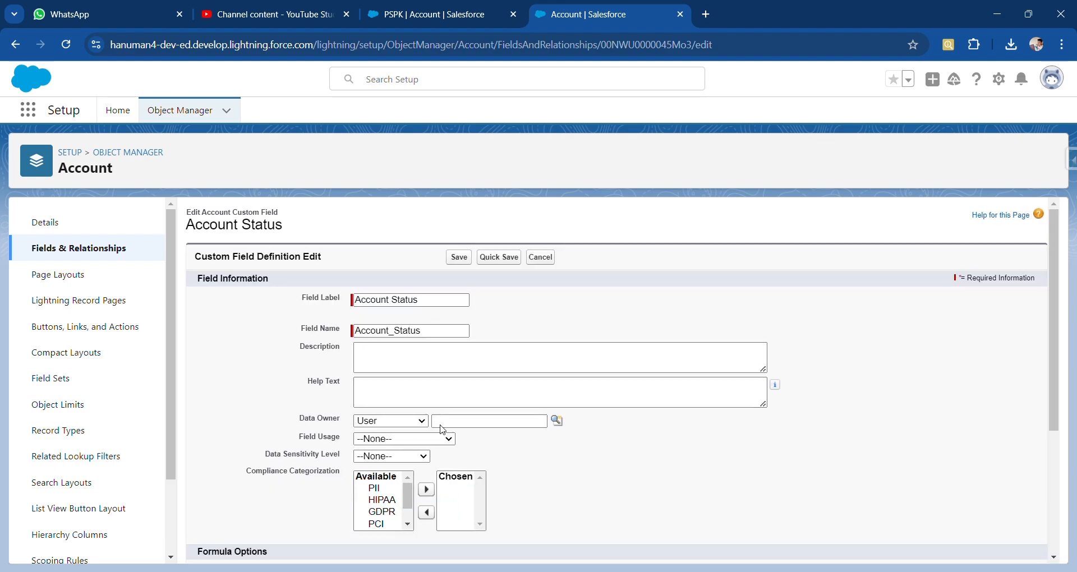
{"action": "scroll", "coordinate": [459, 427], "scroll_direction": "down", "scroll_amount": 4}
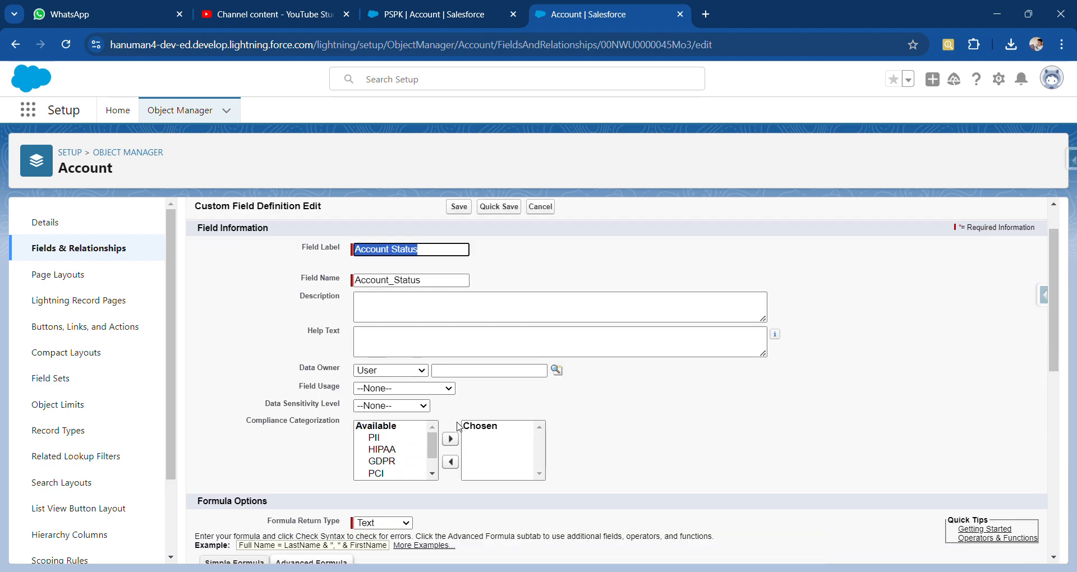
{"action": "scroll", "coordinate": [438, 422], "scroll_direction": "down", "scroll_amount": 4}
{"action": "scroll", "coordinate": [436, 420], "scroll_direction": "down", "scroll_amount": 2}
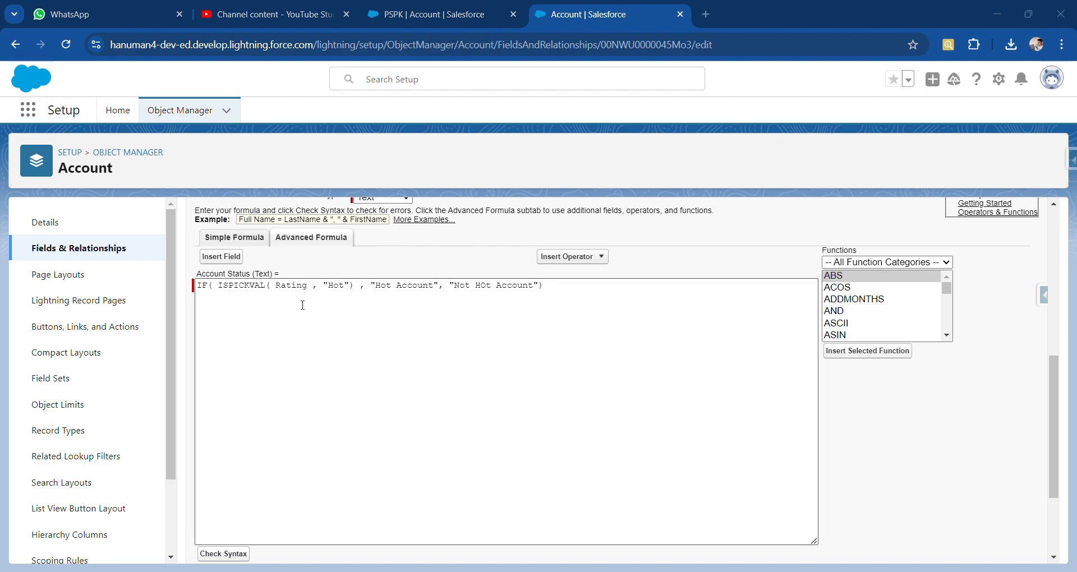
Delete the "Not HOt Account" value, including its quotes, from the end of the Account Status formula.
{"action": "double_click", "coordinate": [480, 286]}
{"action": "key", "text": "ctrl+a"}
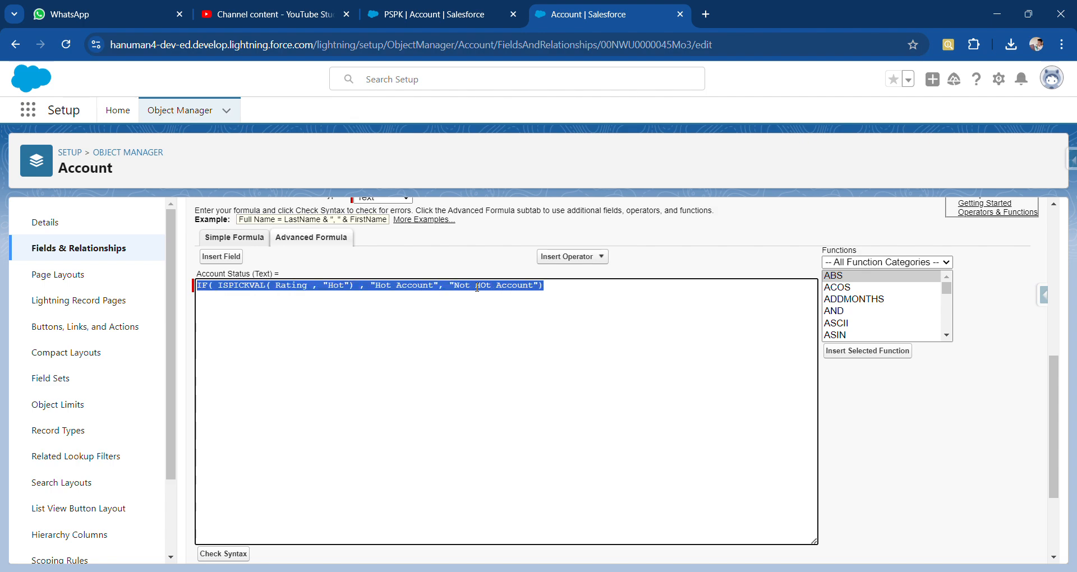
{"action": "double_click", "coordinate": [477, 287]}
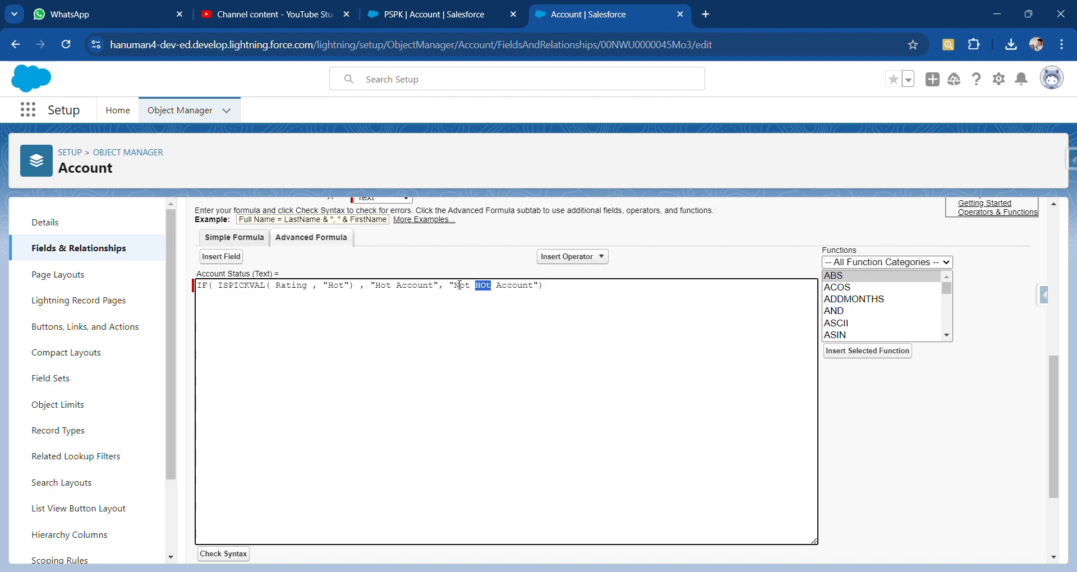
{"action": "left_click_drag", "start_coordinate": [455, 286], "coordinate": [538, 288]}
{"action": "key", "text": "BackSpace"}
Insert a nested IF function as the outer IF's false value in the Account Status formula.
{"action": "left_click", "coordinate": [881, 324]}
{"action": "key", "text": "i"}
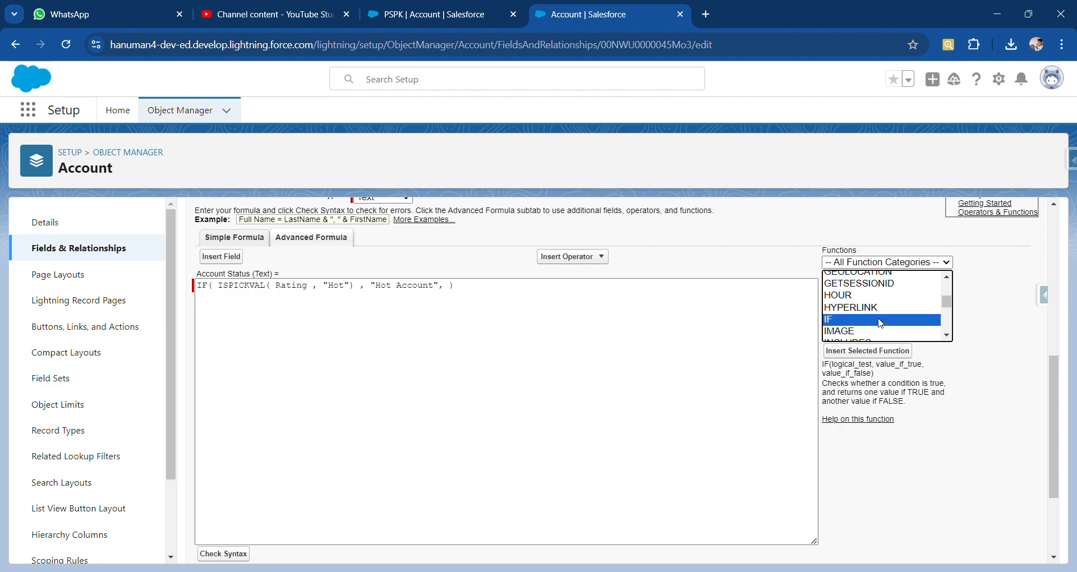
{"action": "scroll", "coordinate": [881, 324], "scroll_direction": "down", "scroll_amount": 4}
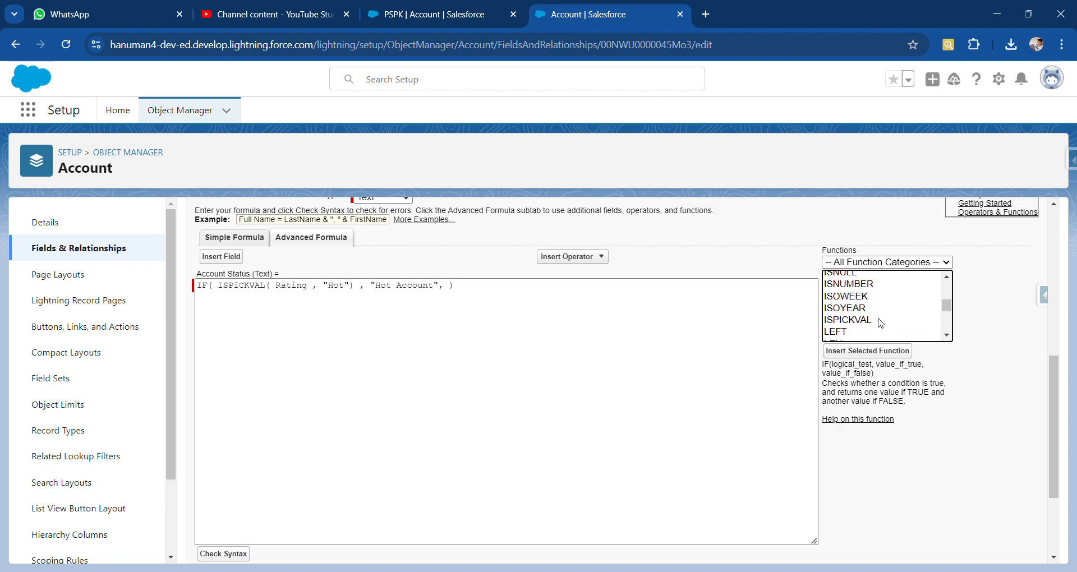
{"action": "scroll", "coordinate": [880, 324], "scroll_direction": "down", "scroll_amount": 1}
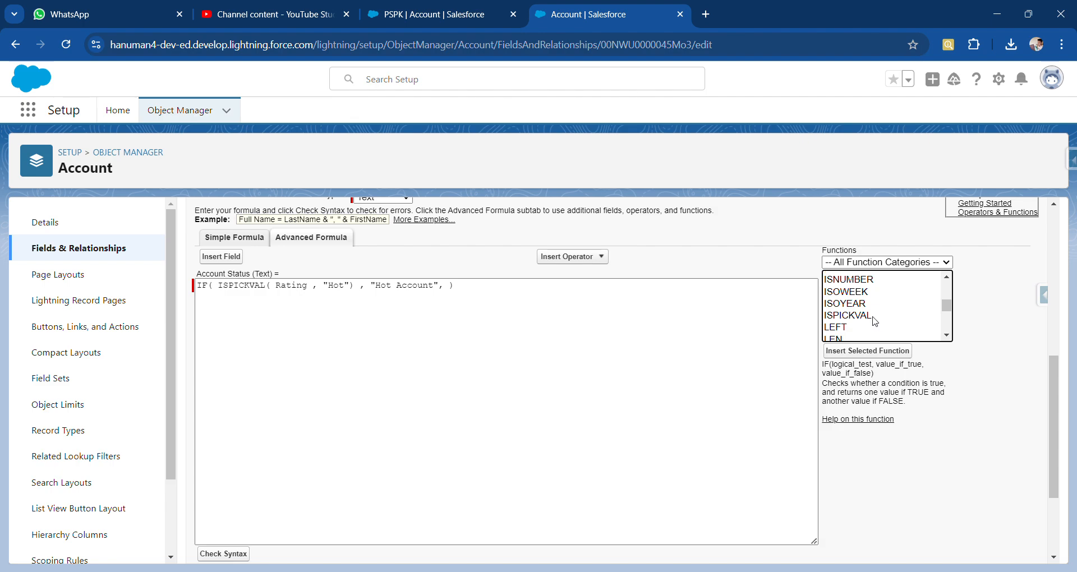
{"action": "scroll", "coordinate": [859, 314], "scroll_direction": "up", "scroll_amount": 3}
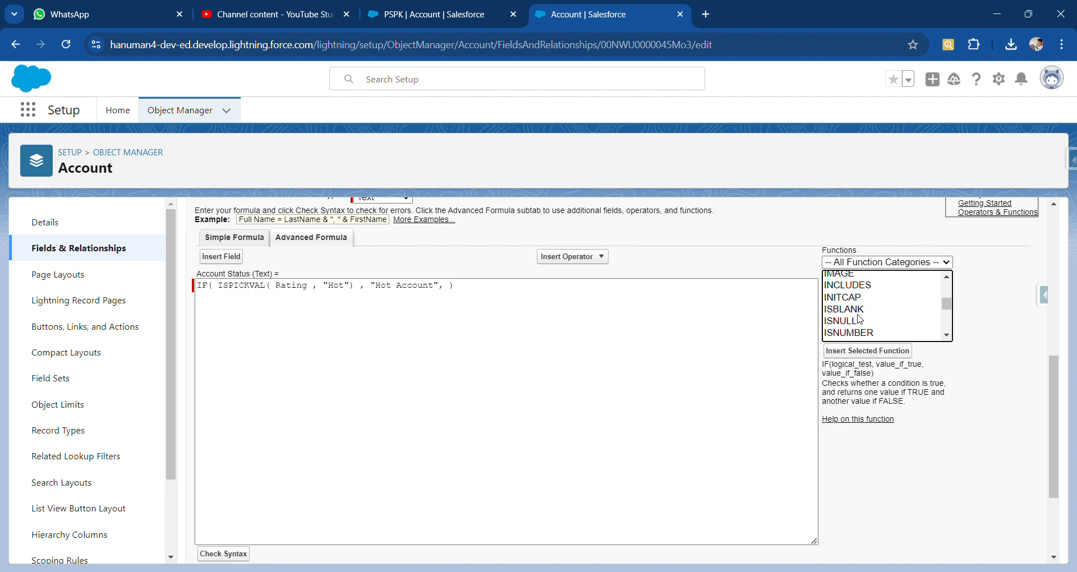
{"action": "left_click", "coordinate": [856, 351]}
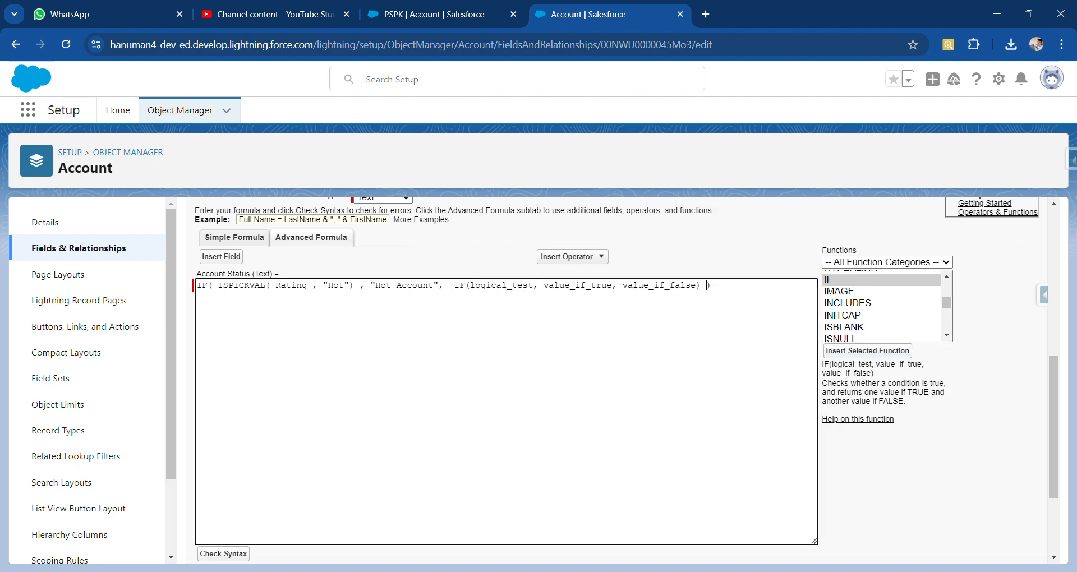
Replace the nested IF's logical_test placeholder with the ISPICKVAL function.
{"action": "double_click", "coordinate": [511, 287]}
{"action": "key", "text": "BackSpace"}
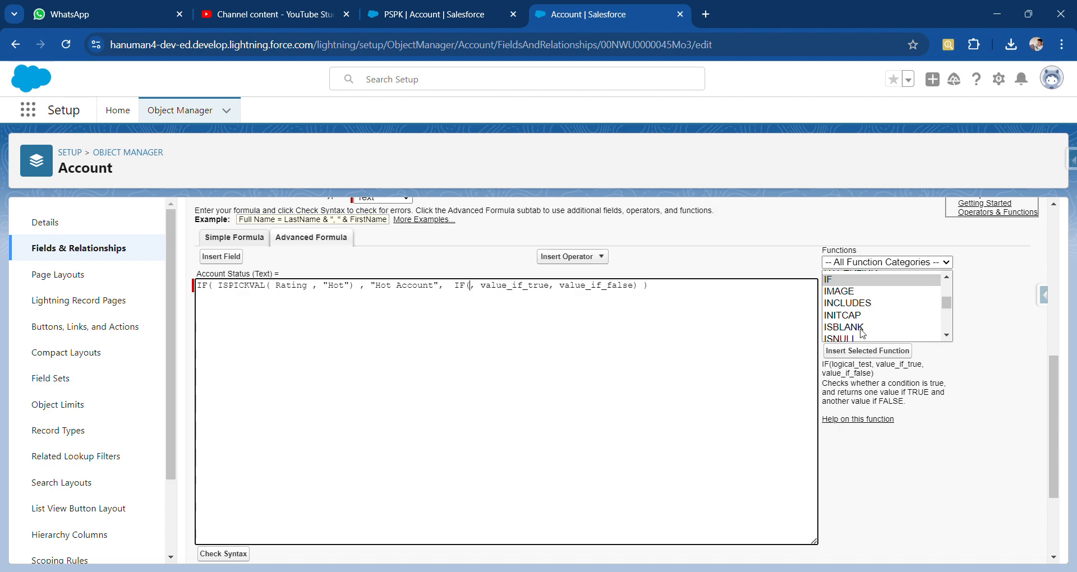
{"action": "scroll", "coordinate": [861, 333], "scroll_direction": "down", "scroll_amount": 2}
{"action": "scroll", "coordinate": [862, 333], "scroll_direction": "down", "scroll_amount": 1}
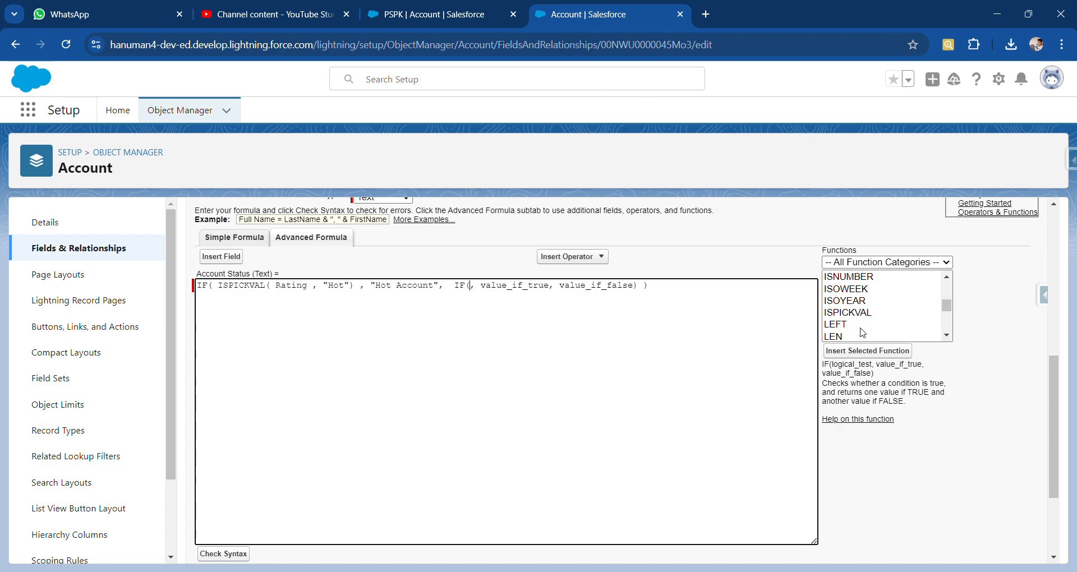
{"action": "double_click", "coordinate": [854, 313]}
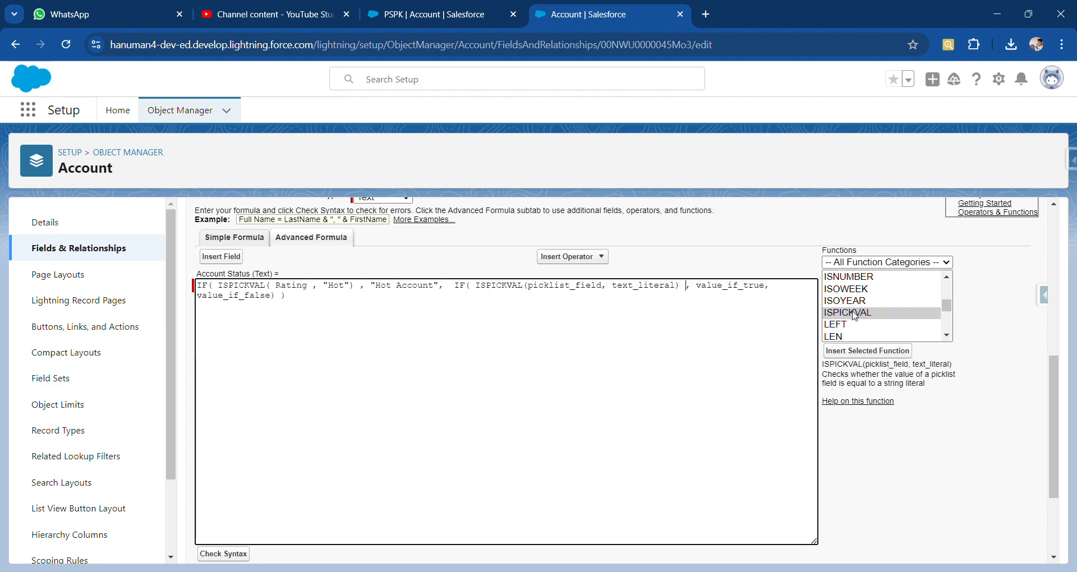
Replace the picklist_field placeholder in the nested ISPICKVAL with the Account's Rating field.
{"action": "double_click", "coordinate": [572, 286]}
{"action": "key", "text": "BackSpace"}
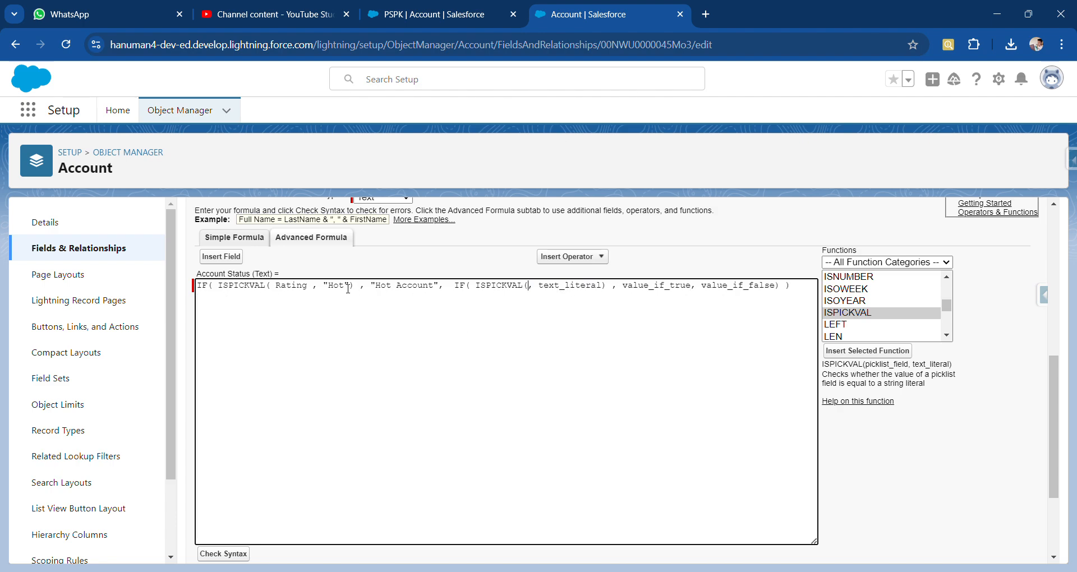
{"action": "left_click", "coordinate": [230, 258]}
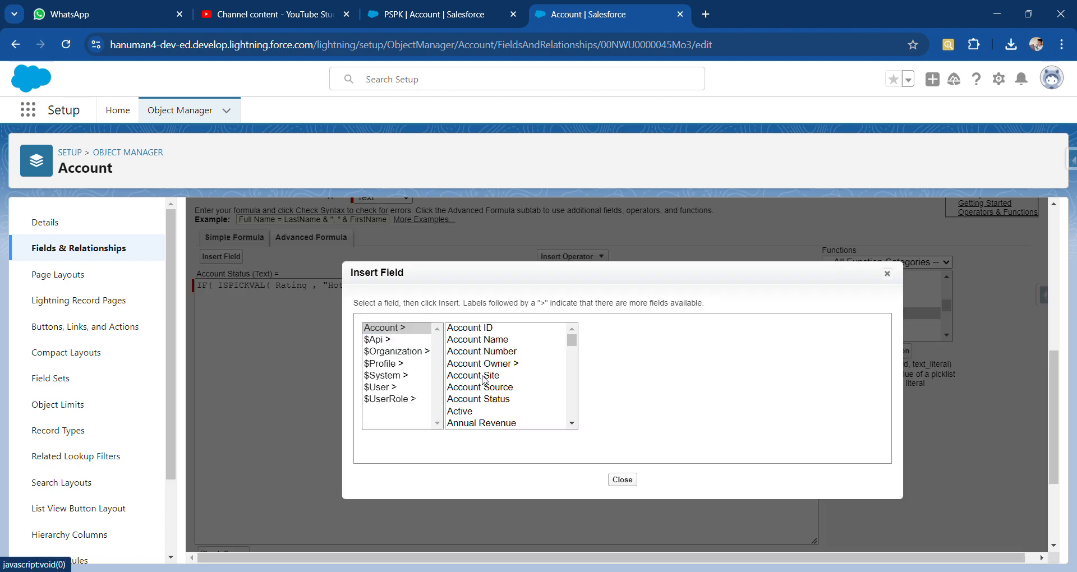
{"action": "scroll", "coordinate": [494, 387], "scroll_direction": "down", "scroll_amount": 5}
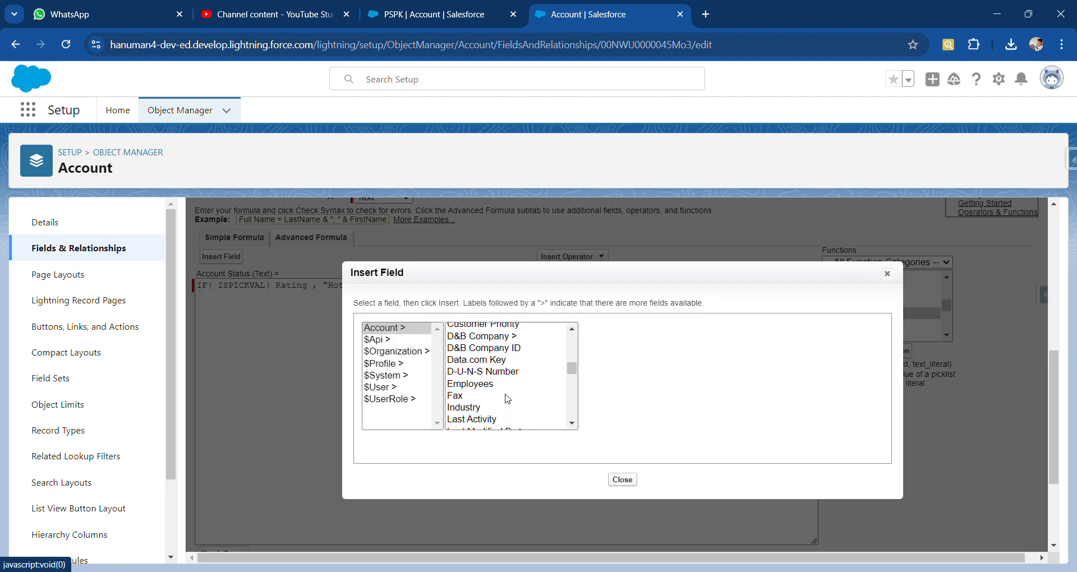
{"action": "scroll", "coordinate": [508, 399], "scroll_direction": "down", "scroll_amount": 5}
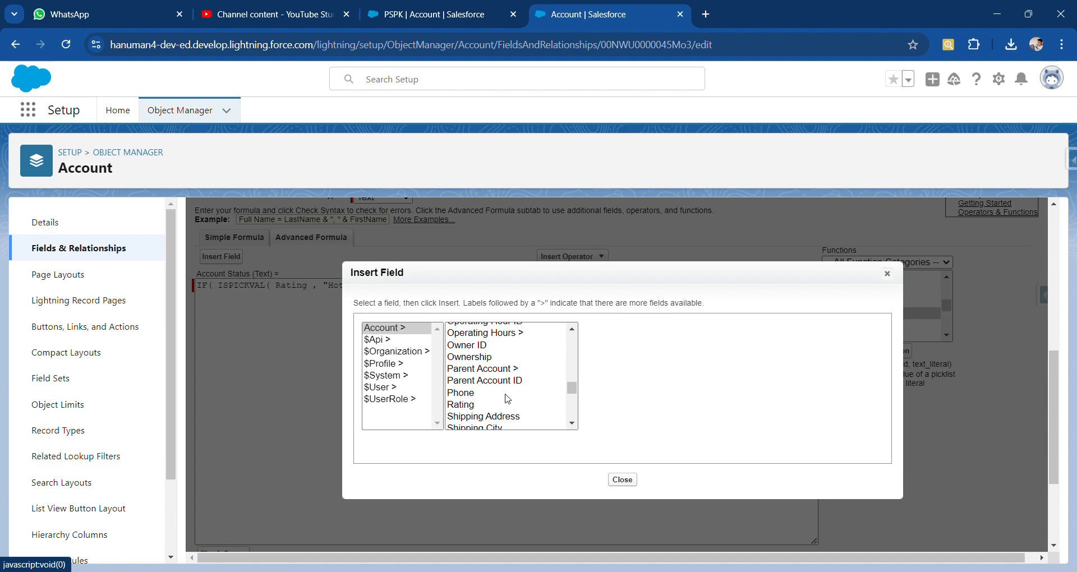
{"action": "scroll", "coordinate": [507, 399], "scroll_direction": "down", "scroll_amount": 1}
{"action": "left_click", "coordinate": [471, 381]}
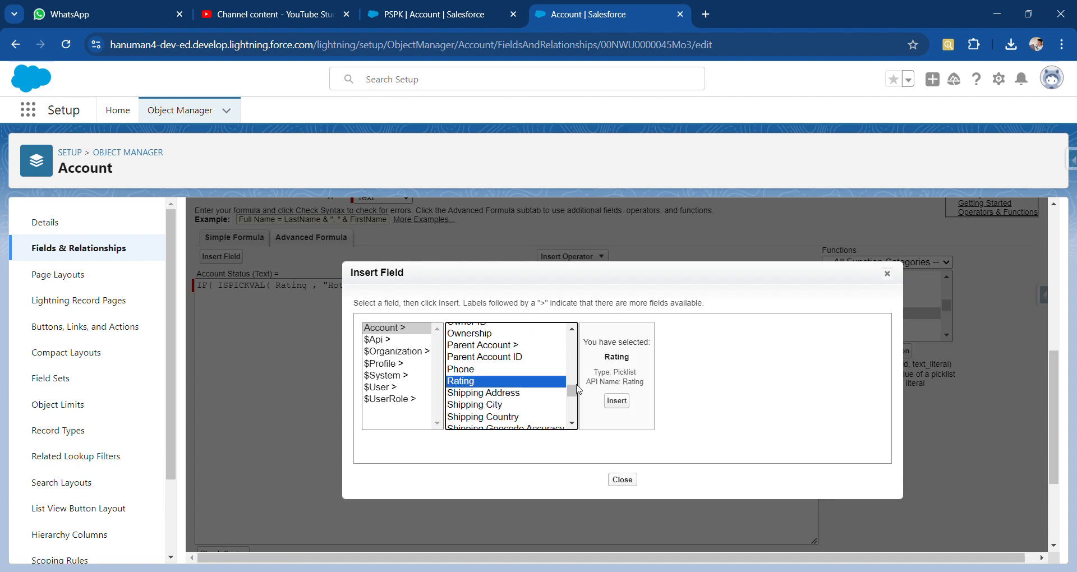
{"action": "left_click", "coordinate": [616, 401]}
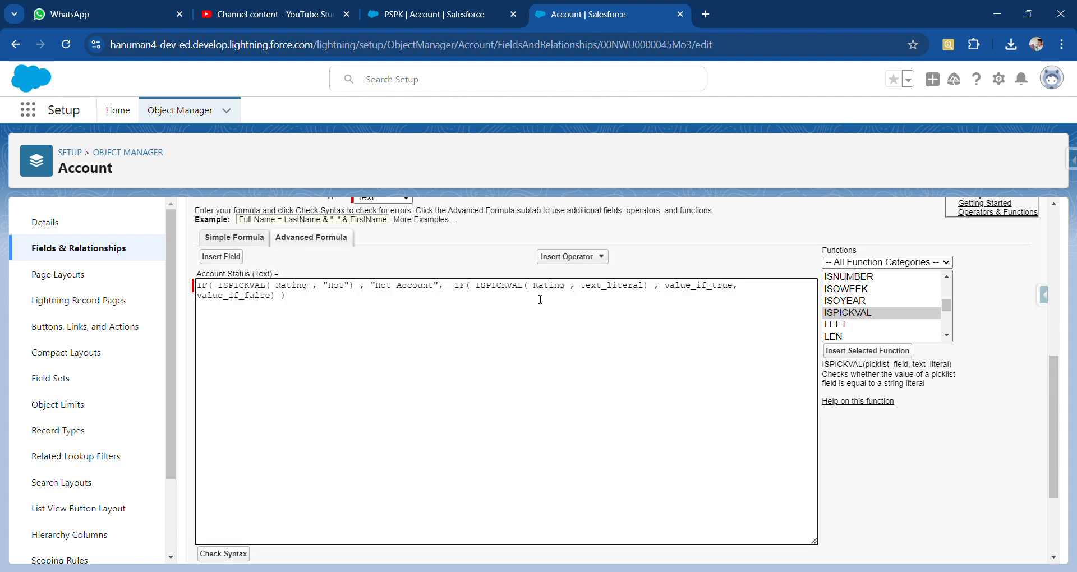
Replace the text_literal placeholder in the nested ISPICKVAL with "Warm".
{"action": "double_click", "coordinate": [605, 287]}
{"action": "key", "text": "BackSpace"}
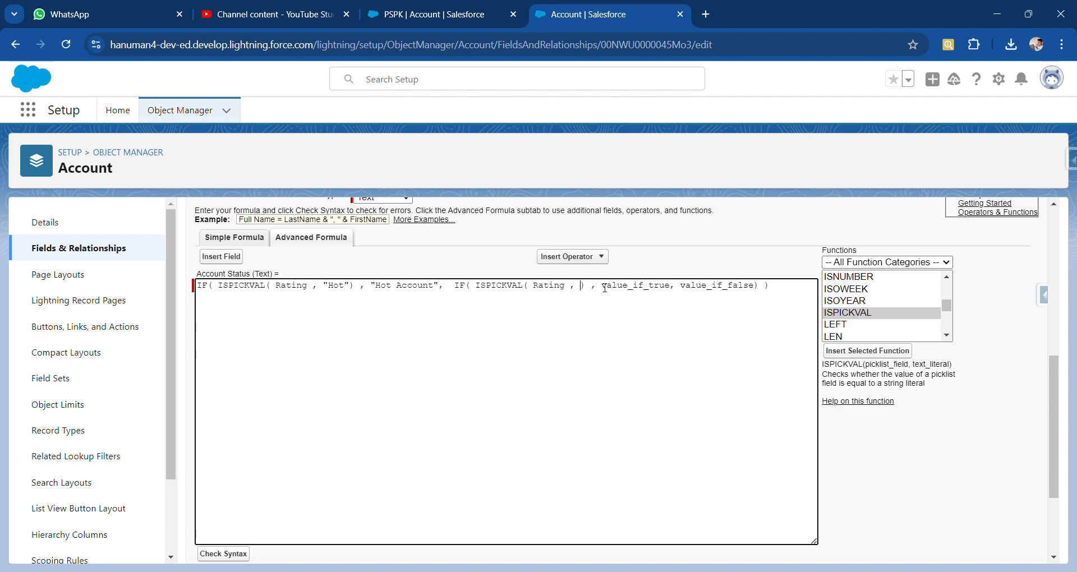
{"action": "type", "text": "\""}
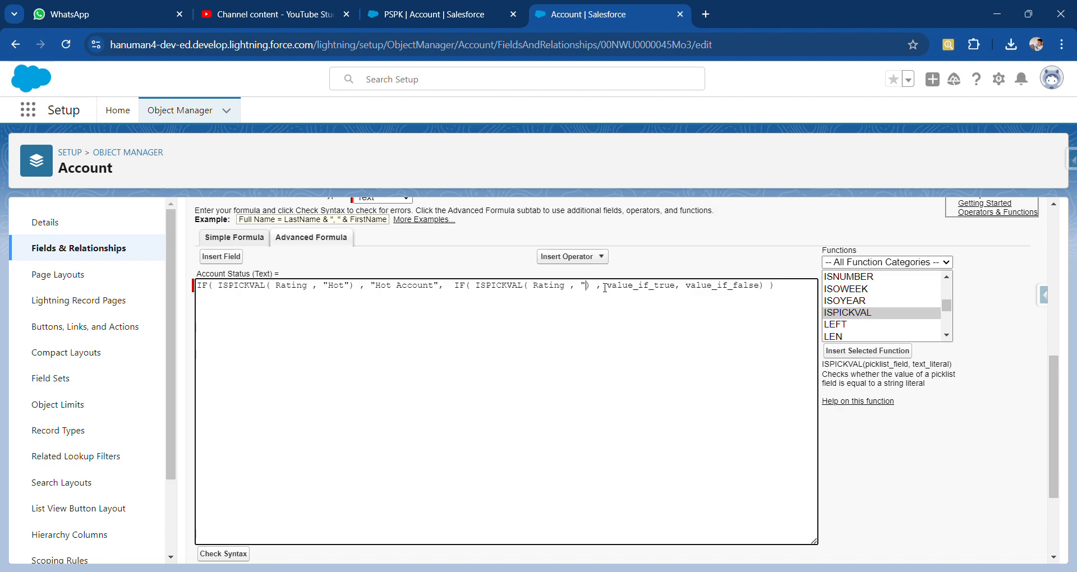
{"action": "type", "text": "Warm"}
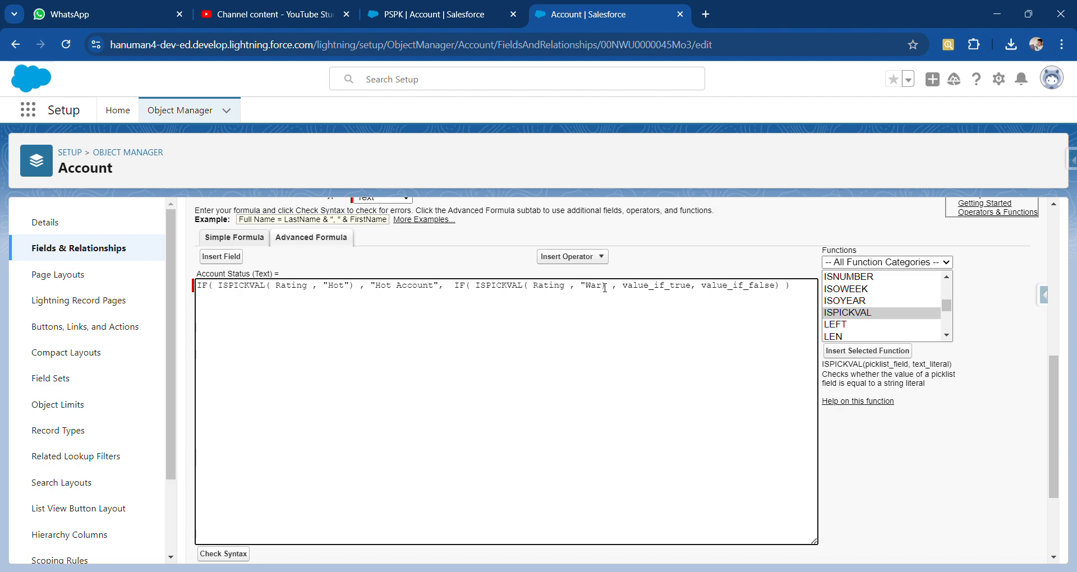
{"action": "type", "text": "\""}
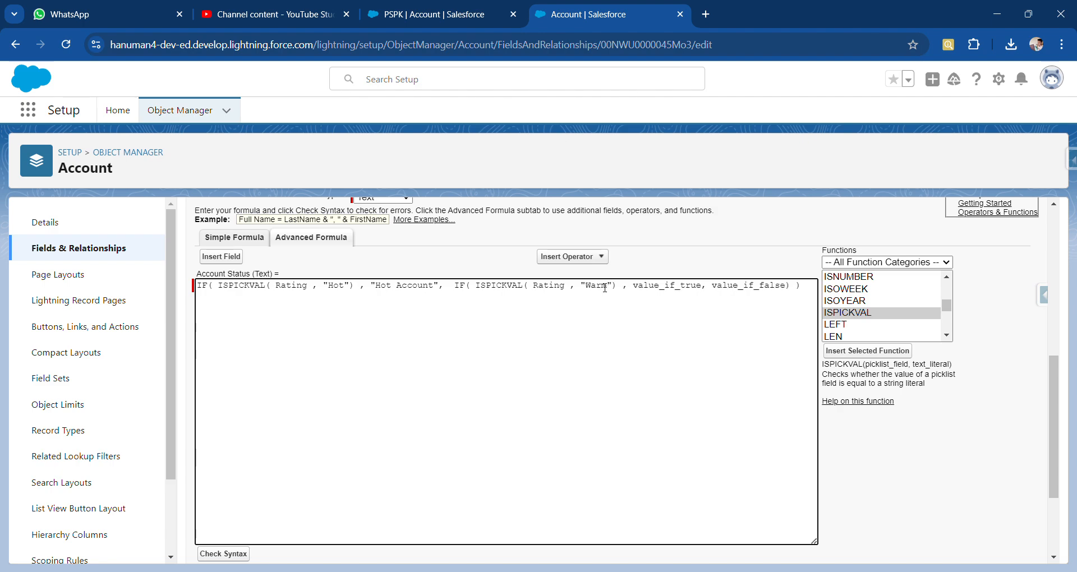
Replace the nested IF's value_if_true placeholder with "Warm Account" in the Account Status formula.
{"action": "double_click", "coordinate": [655, 286]}
{"action": "key", "text": "BackSpace"}
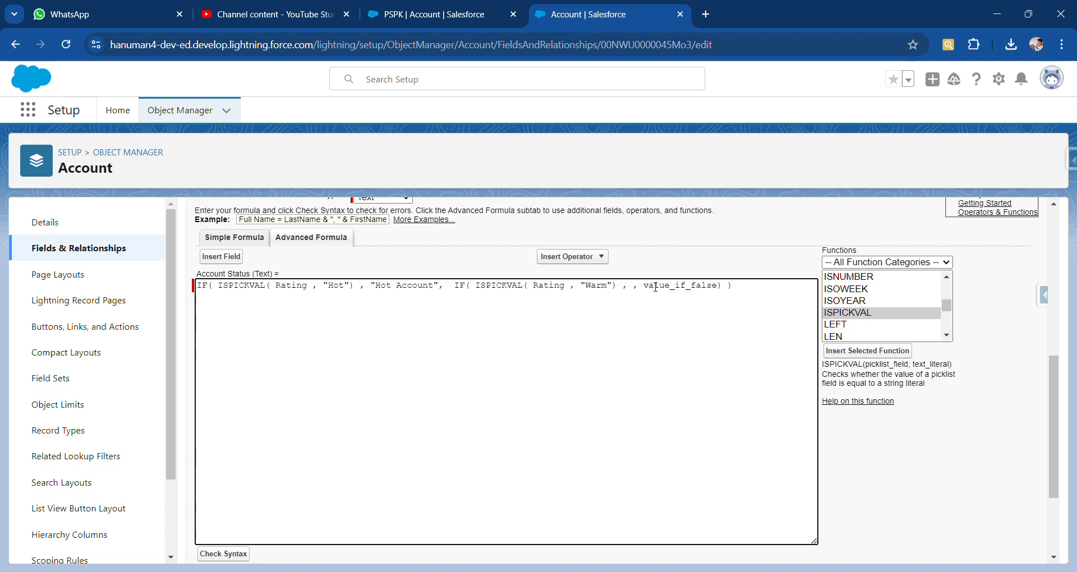
{"action": "type", "text": "\"Warm Account"}
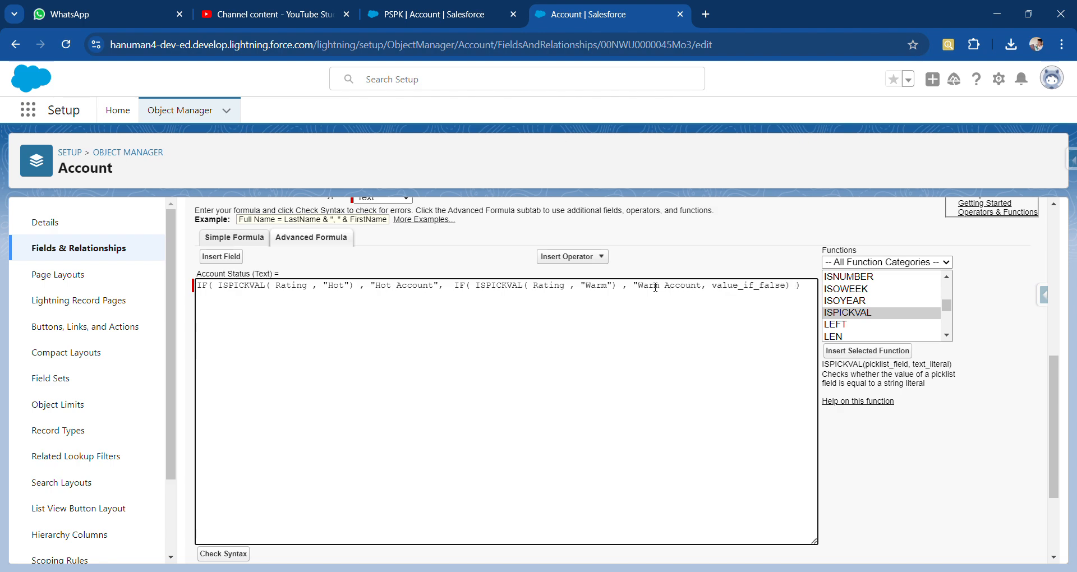
{"action": "type", "text": "\""}
Replace the nested IF's value_if_false placeholder with "cold Account".
{"action": "double_click", "coordinate": [758, 286]}
{"action": "key", "text": "BackSpace"}
{"action": "type", "text": "\"cold Account\""}
Check the syntax of the Account Status formula and save the field definition.
{"action": "scroll", "coordinate": [545, 320], "scroll_direction": "down", "scroll_amount": 2}
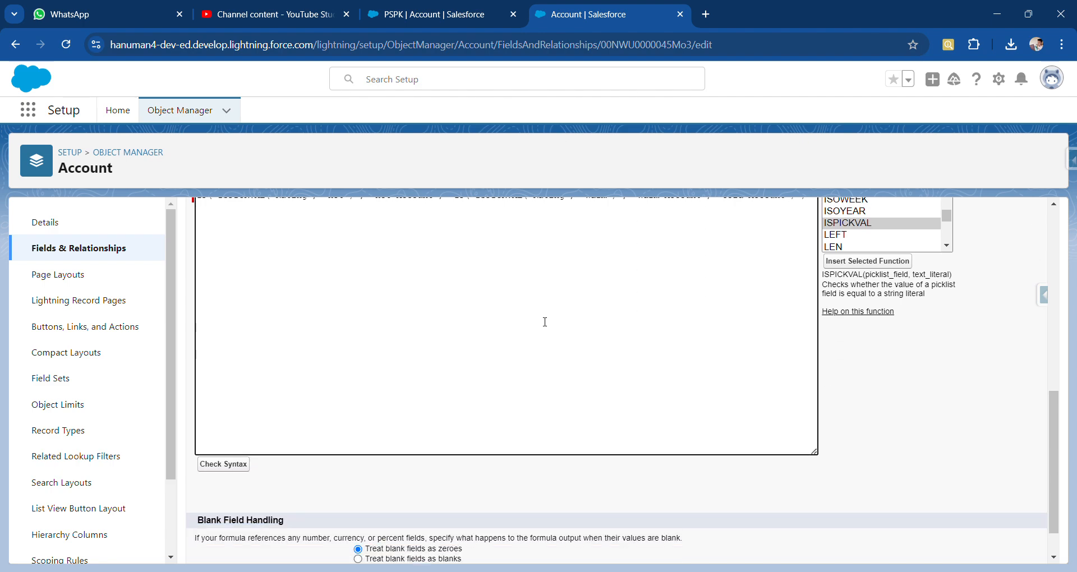
{"action": "left_click", "coordinate": [236, 466]}
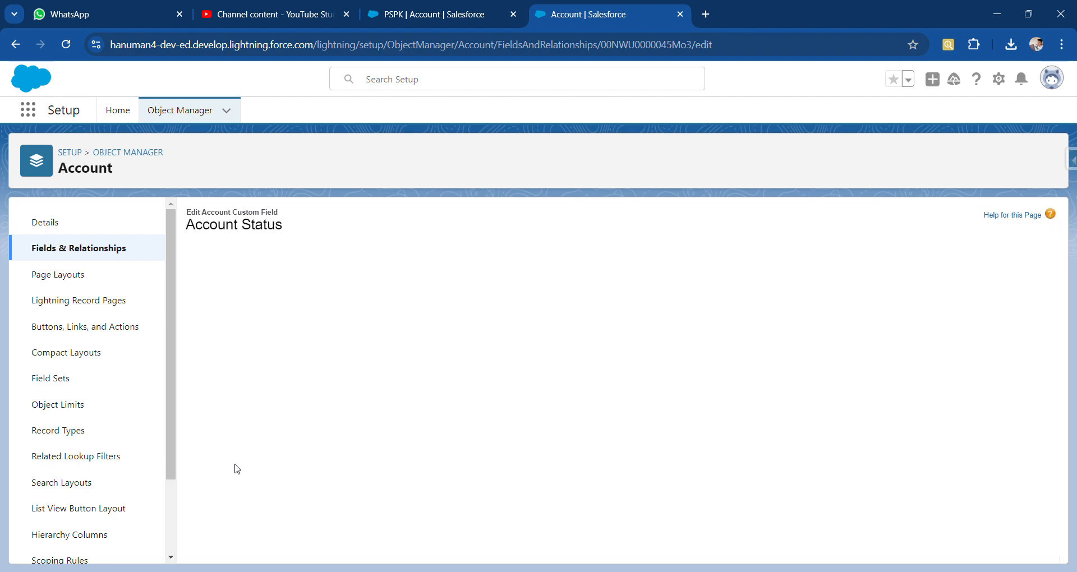
{"action": "scroll", "coordinate": [291, 451], "scroll_direction": "down", "scroll_amount": 1}
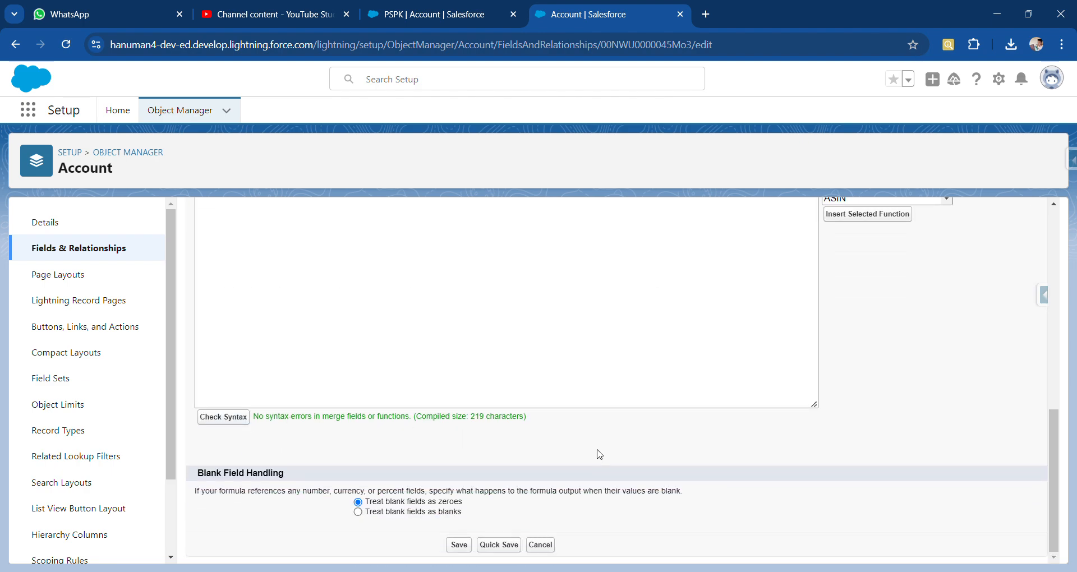
{"action": "left_click", "coordinate": [499, 545]}
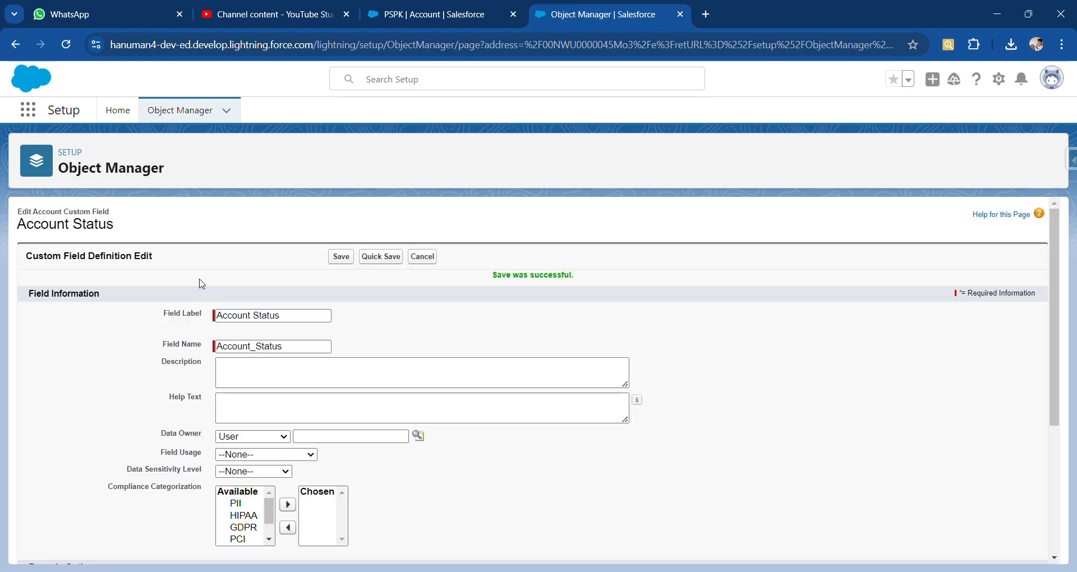
{"action": "left_click", "coordinate": [338, 259]}
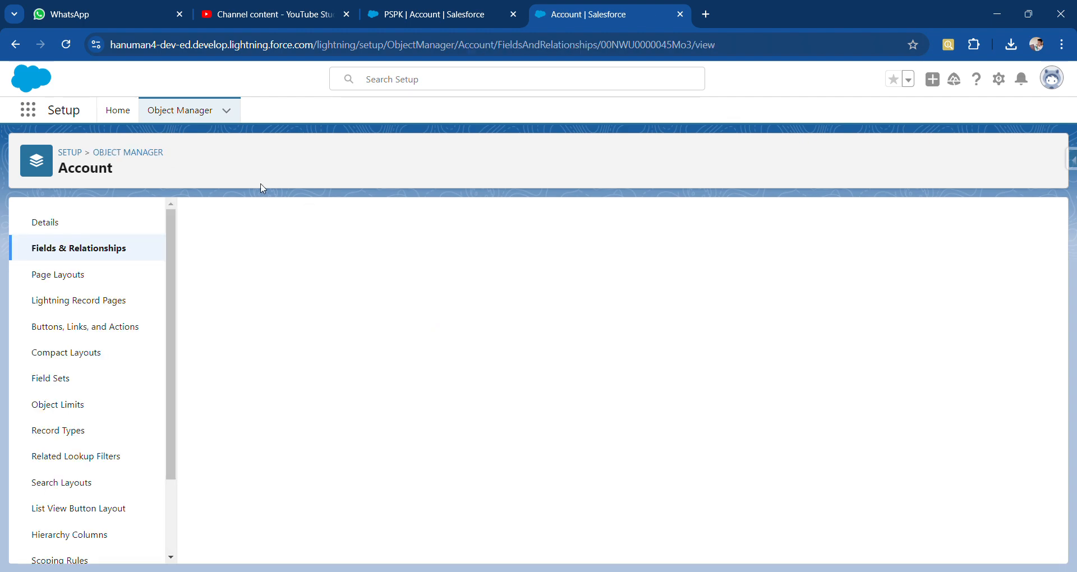
Reload the PSPK account record and check its Account Status against its Rating in the record details.
{"action": "left_click", "coordinate": [404, 13]}
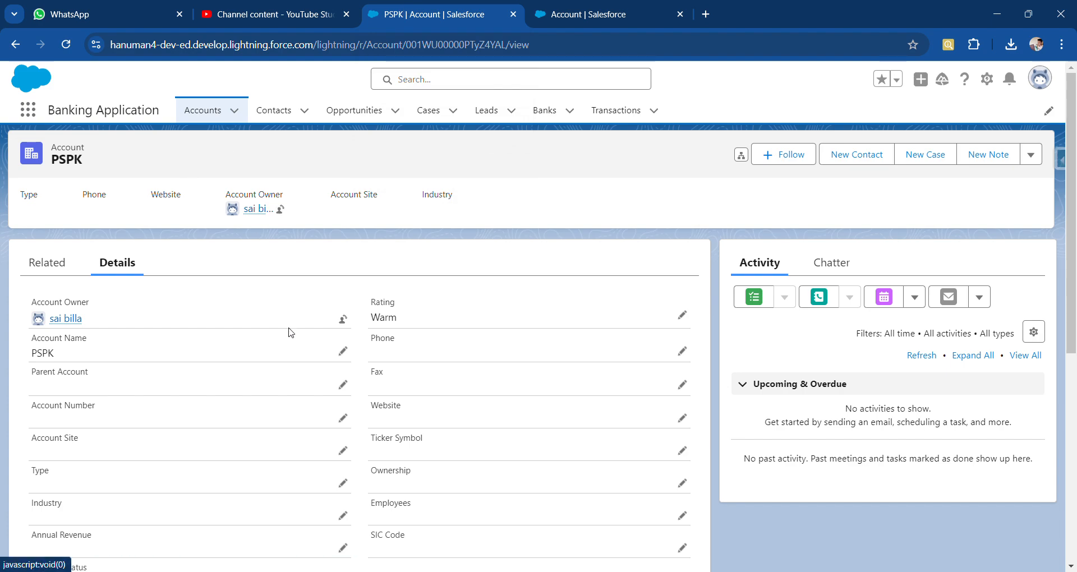
{"action": "scroll", "coordinate": [380, 328], "scroll_direction": "down", "scroll_amount": 2}
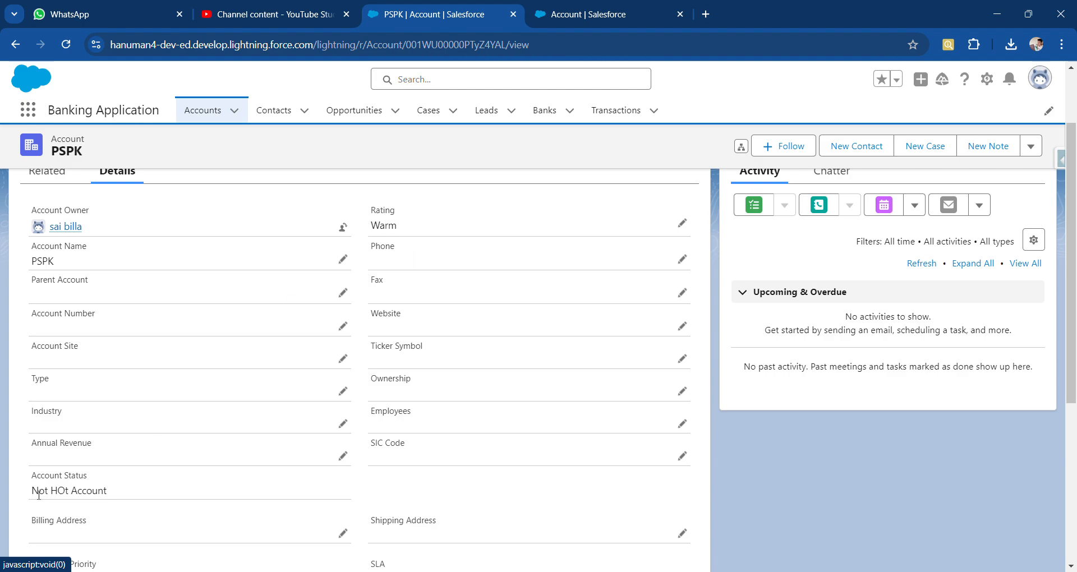
{"action": "left_click", "coordinate": [66, 44]}
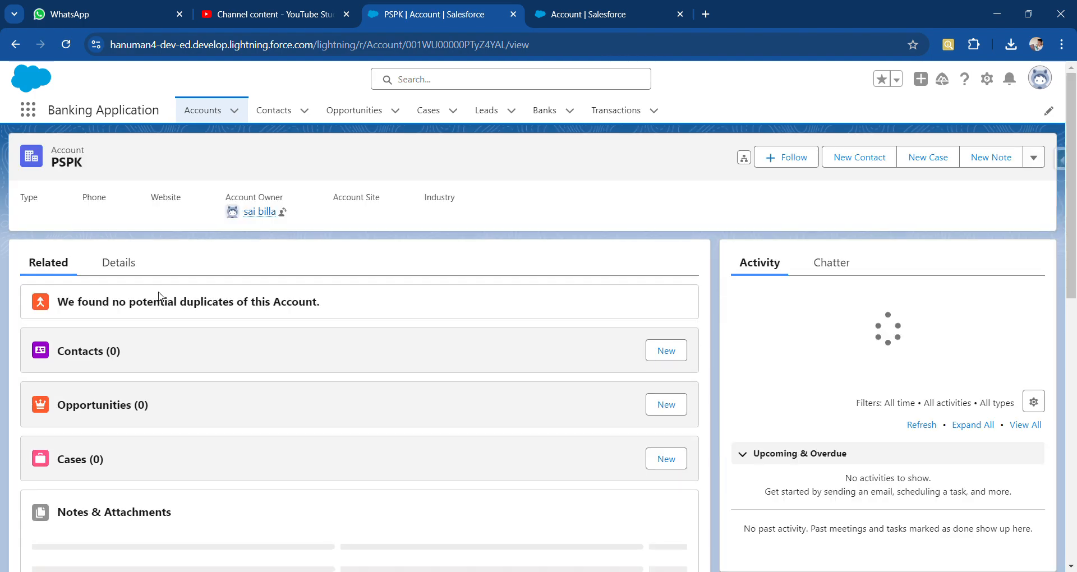
{"action": "left_click", "coordinate": [118, 263]}
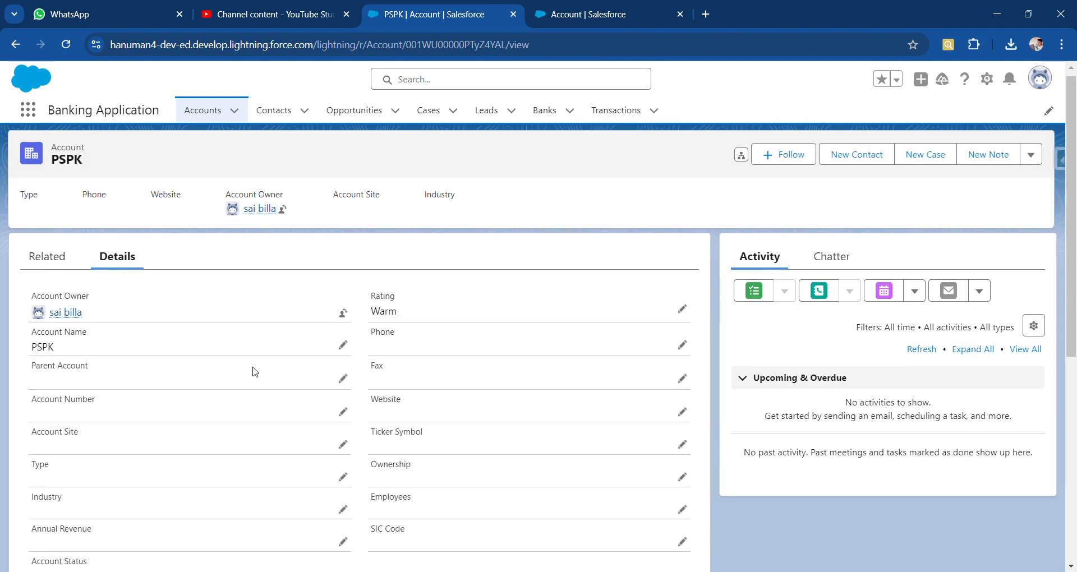
{"action": "scroll", "coordinate": [253, 371], "scroll_direction": "down", "scroll_amount": 2}
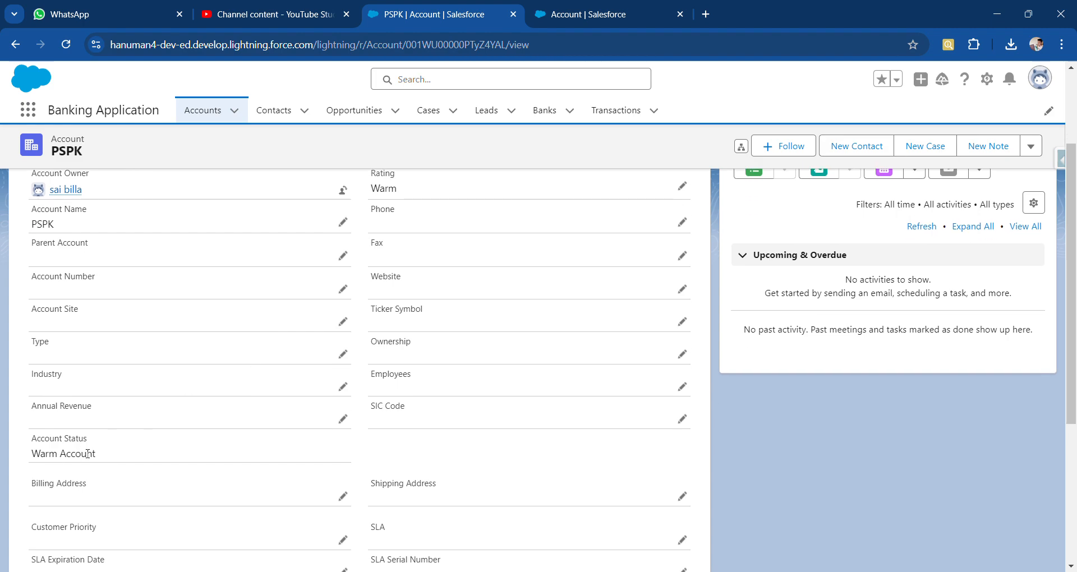
{"action": "scroll", "coordinate": [491, 219], "scroll_direction": "up", "scroll_amount": 1}
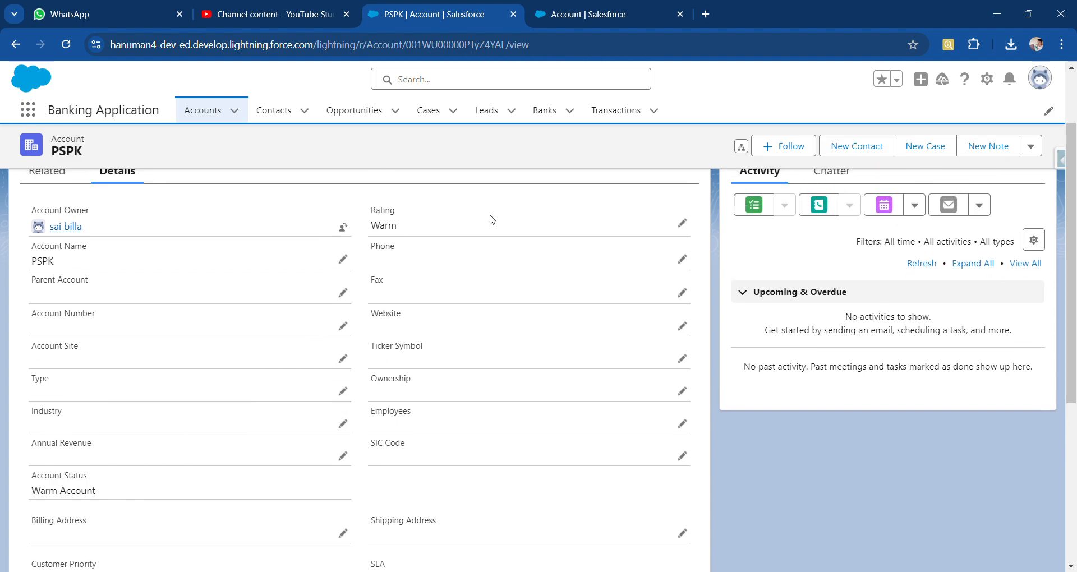
Set the PSPK account's Rating to Cold and save the record.
{"action": "left_click", "coordinate": [684, 225]}
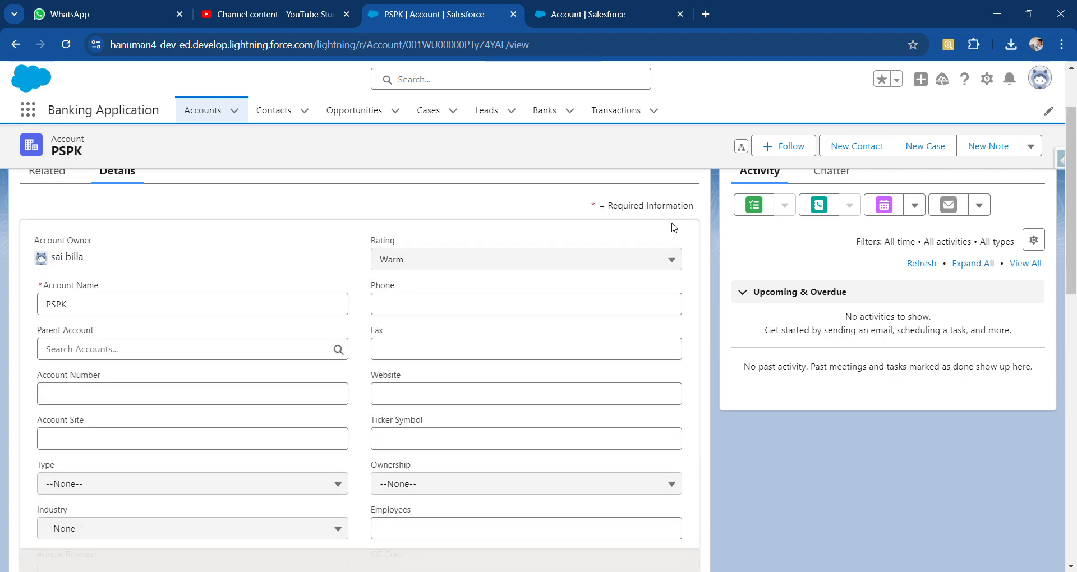
{"action": "left_click", "coordinate": [581, 260]}
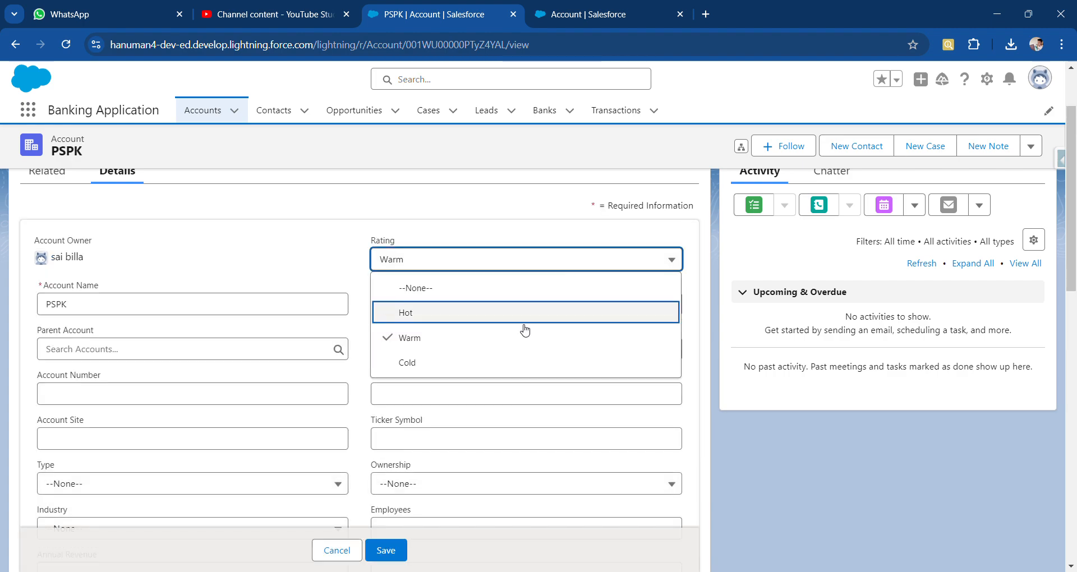
{"action": "left_click", "coordinate": [485, 368]}
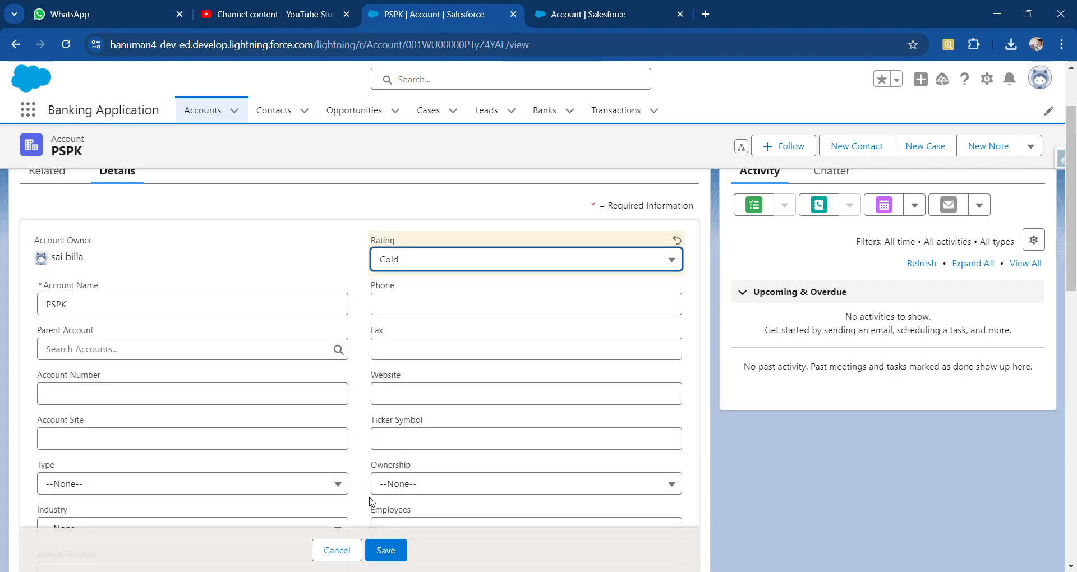
{"action": "left_click", "coordinate": [386, 551]}
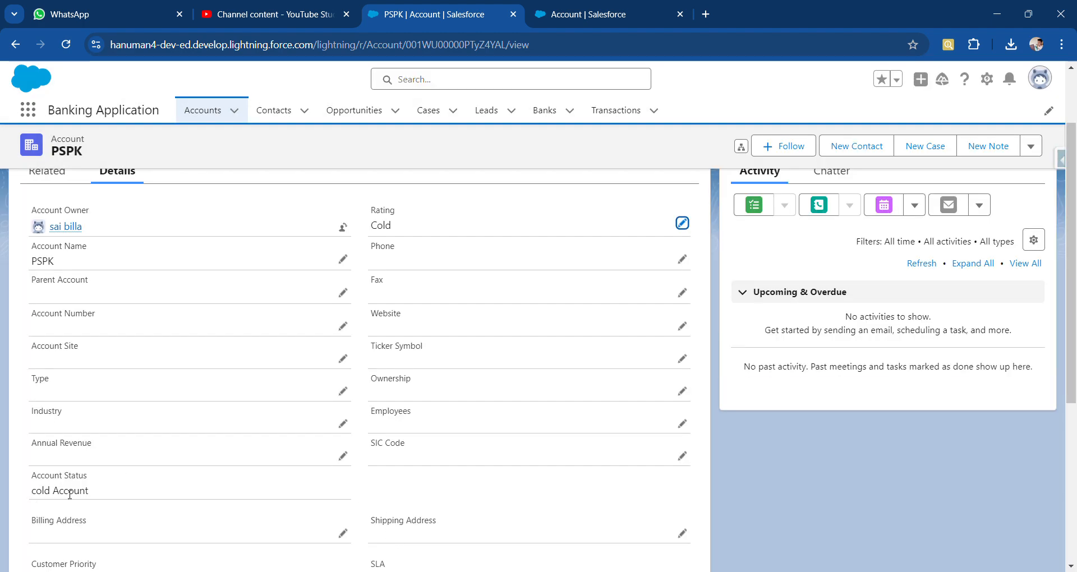
Save the PSPK account with its Rating set to Hot and return to the Accounts list.
{"action": "left_click", "coordinate": [681, 224]}
{"action": "left_click", "coordinate": [590, 260]}
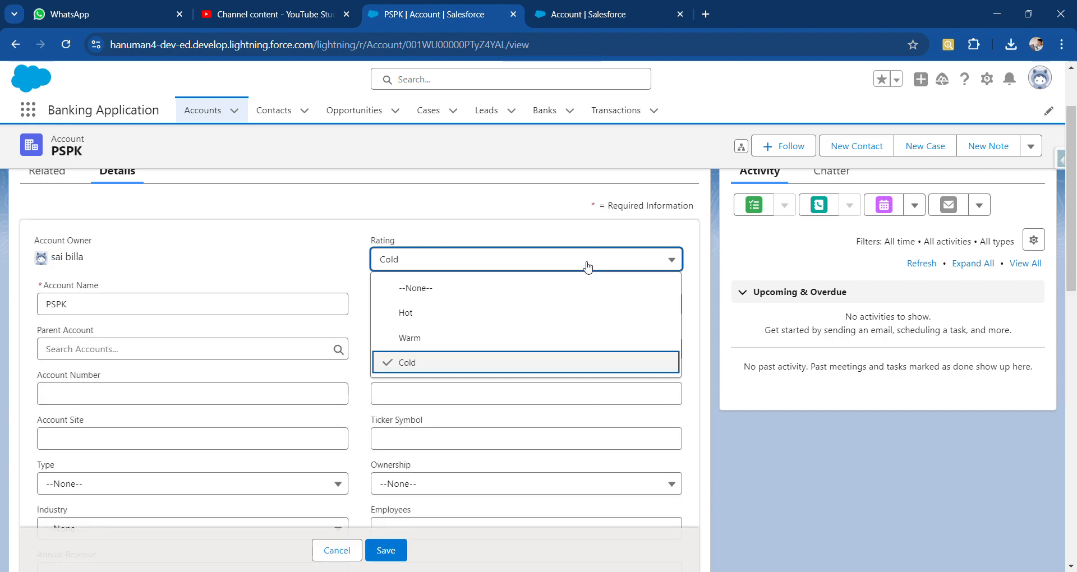
{"action": "left_click", "coordinate": [515, 314]}
{"action": "left_click", "coordinate": [386, 550]}
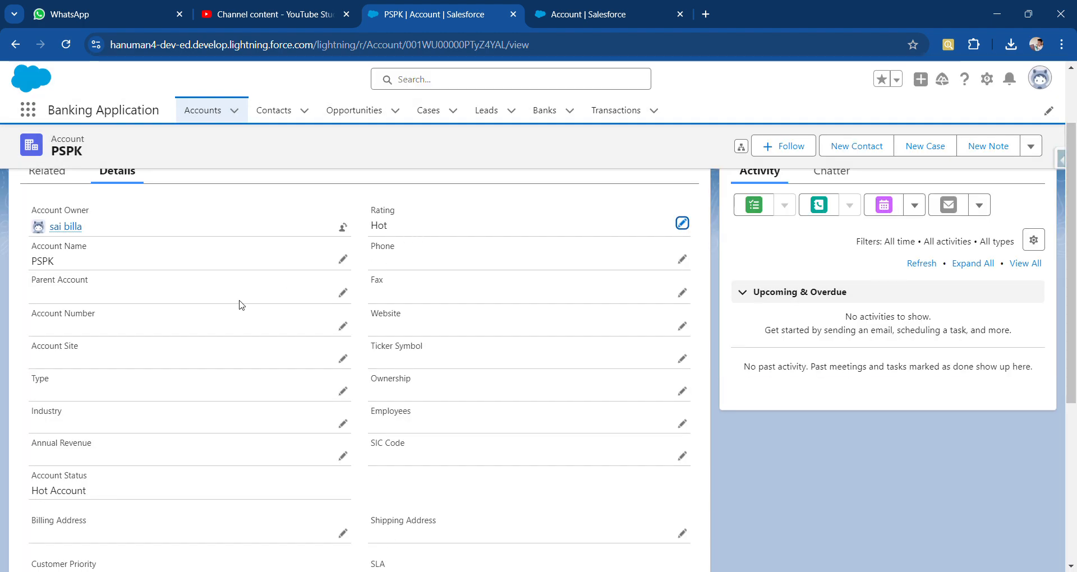
{"action": "scroll", "coordinate": [245, 387], "scroll_direction": "up", "scroll_amount": 3}
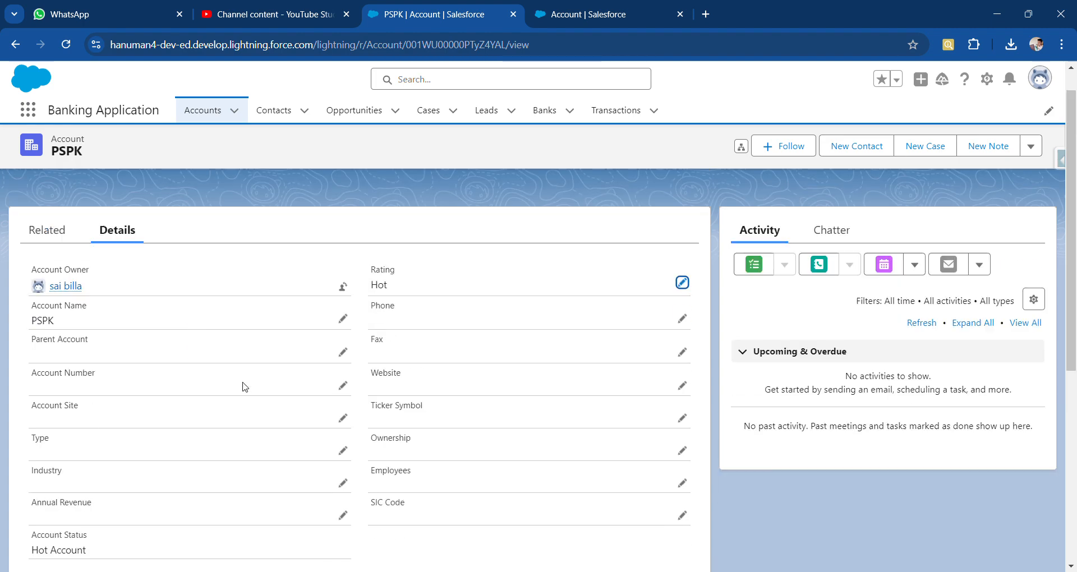
{"action": "left_click", "coordinate": [218, 111]}
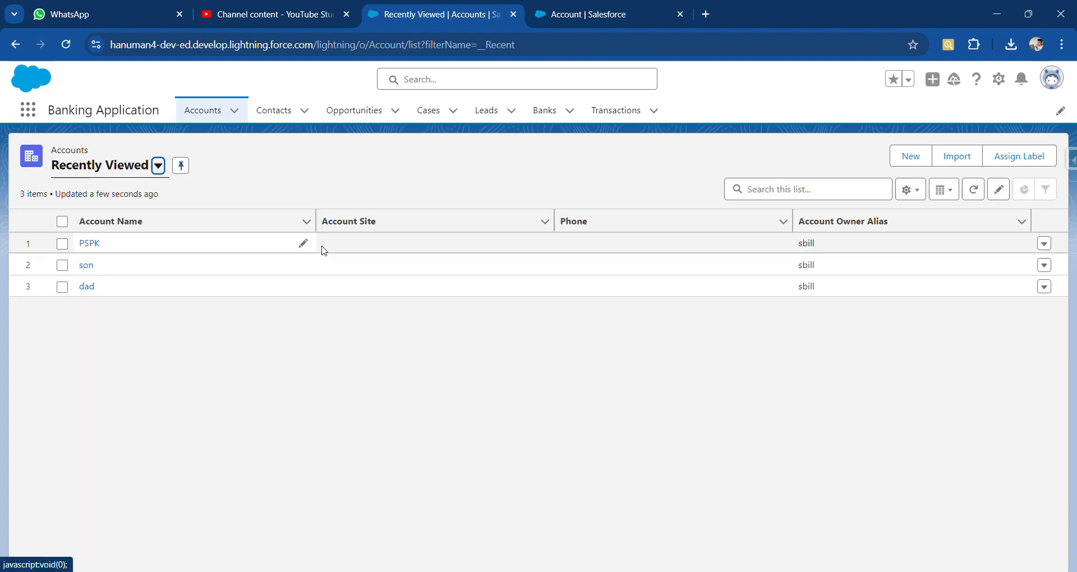